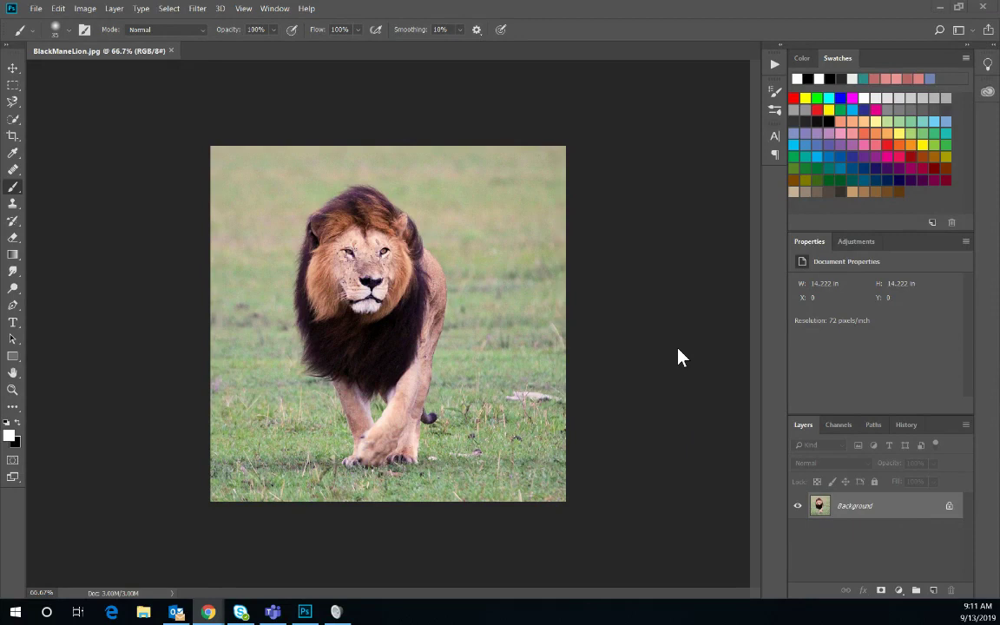
Open the DarkRam and Mops_oct09_cropped2 images together from the Reference folder.
left_click(34, 10)
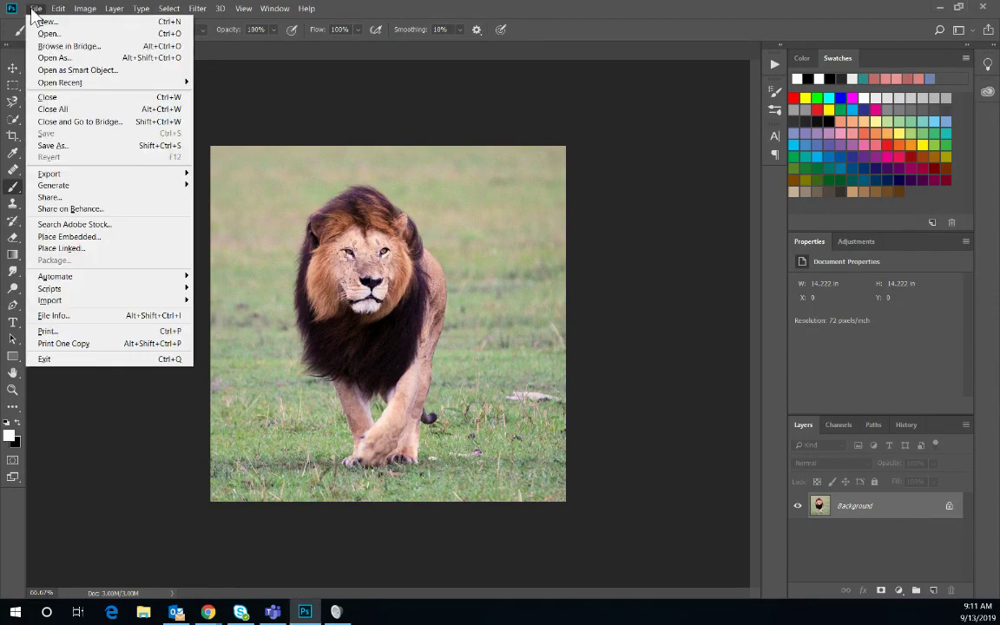
left_click(48, 34)
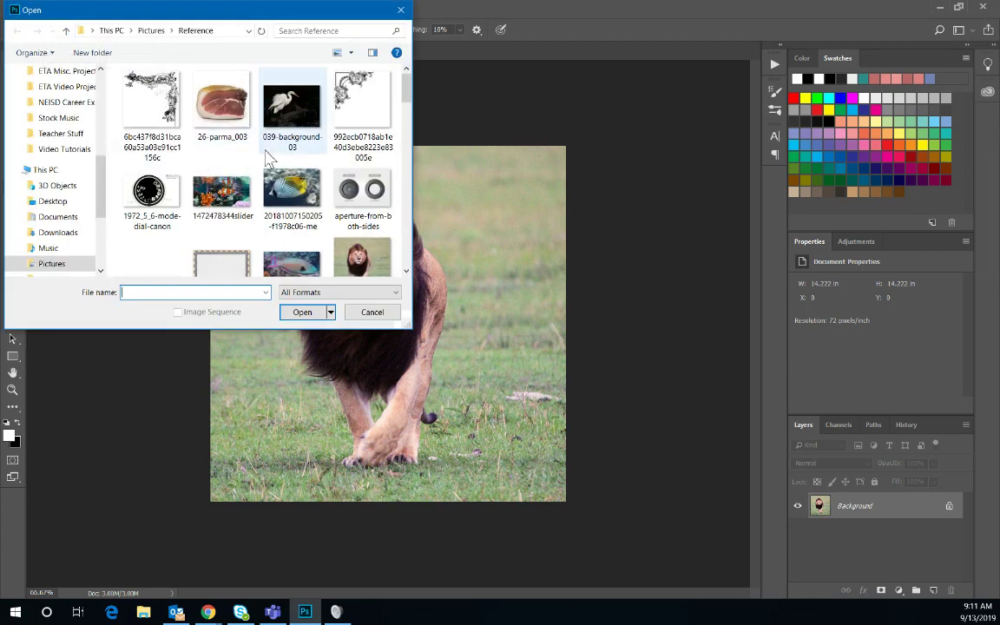
scroll(317, 217, "down", 3)
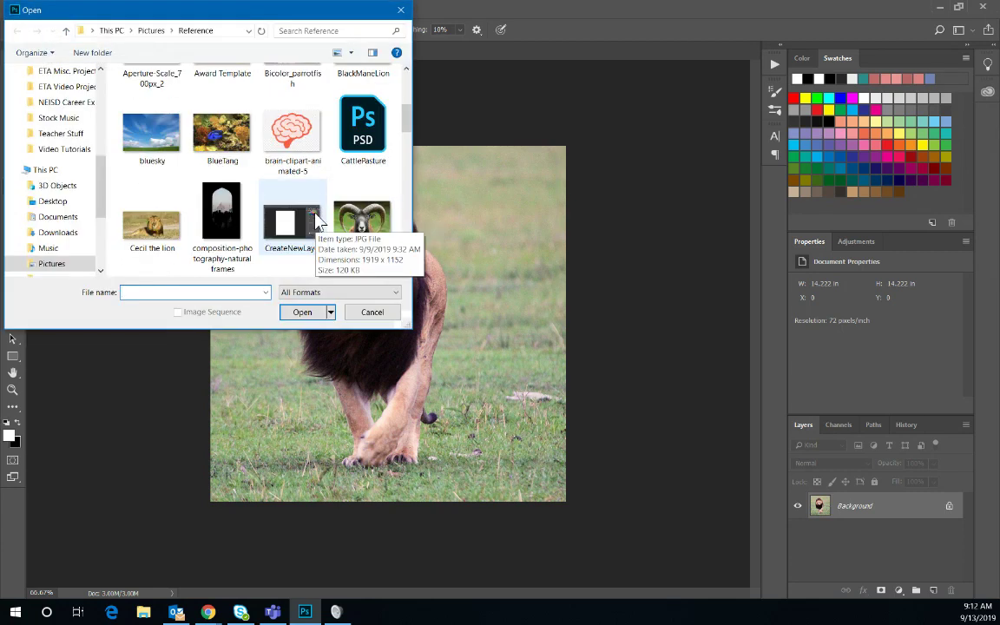
left_click(373, 227)
scroll(373, 228, "down", 1)
scroll(372, 226, "down", 4)
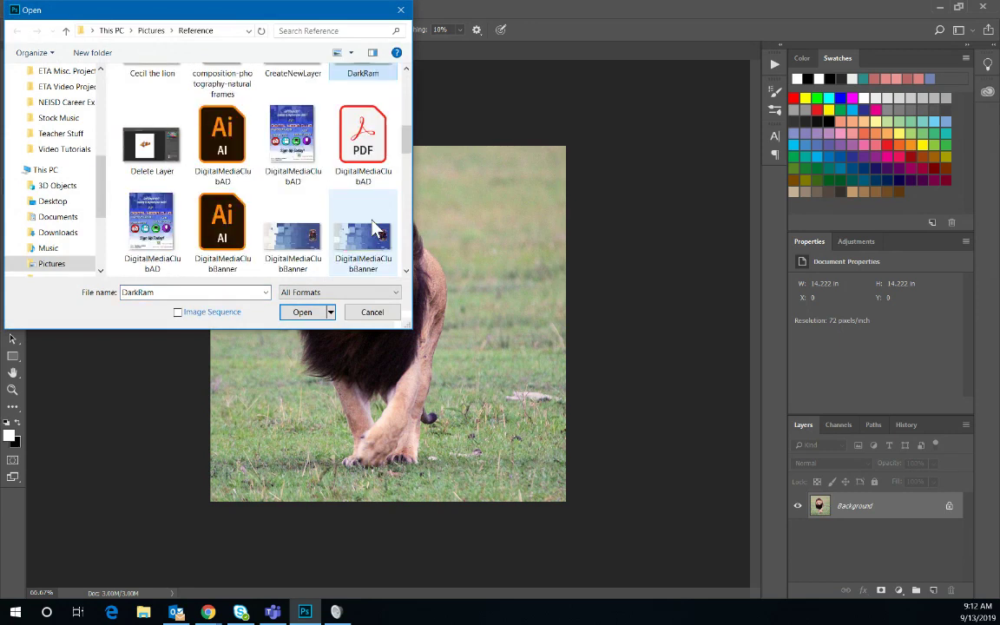
scroll(368, 227, "down", 2)
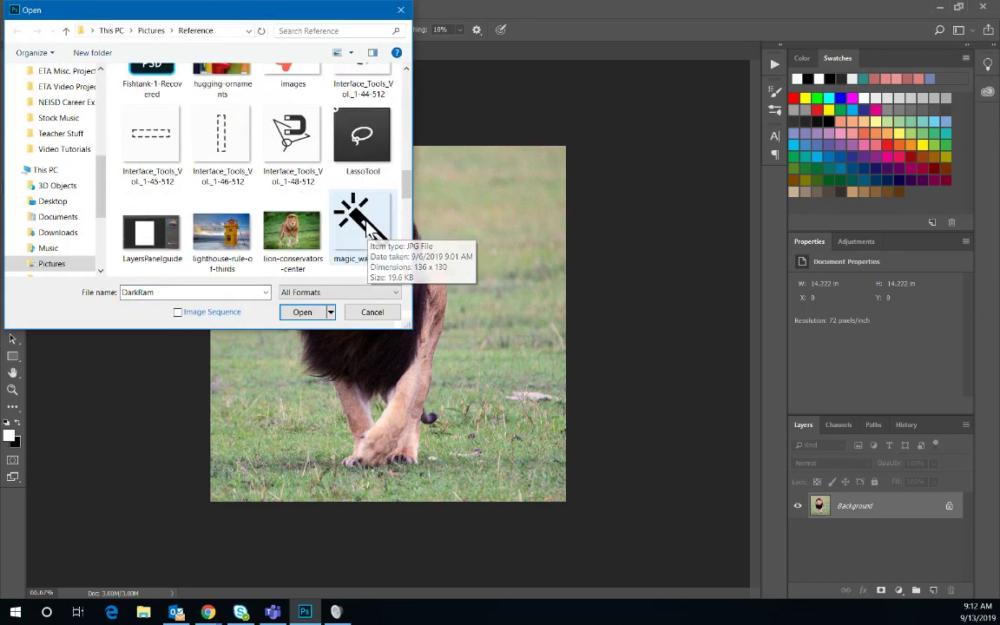
scroll(369, 228, "down", 1)
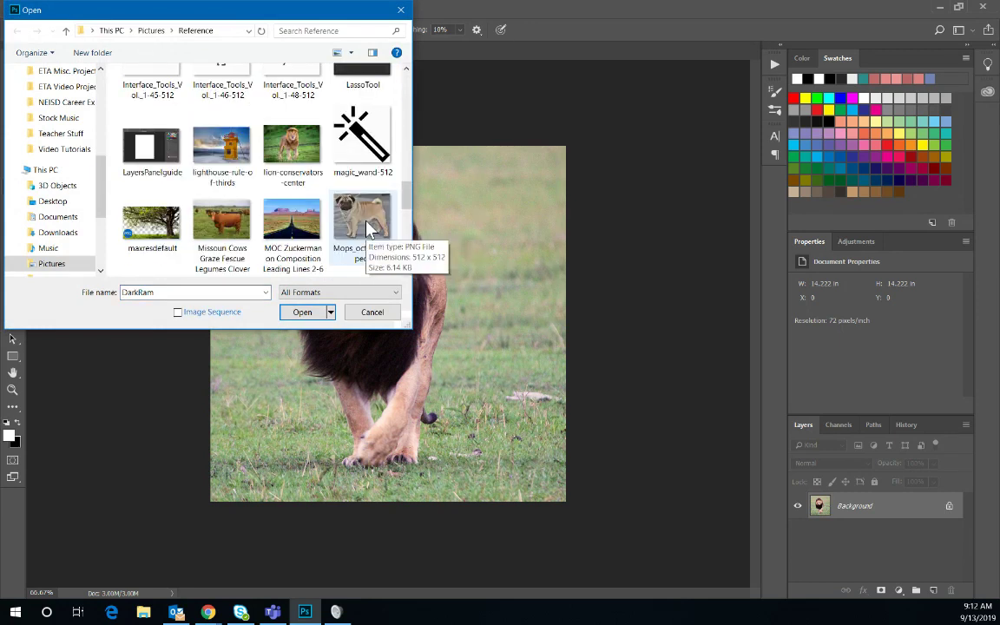
left_click(369, 227, "ctrl")
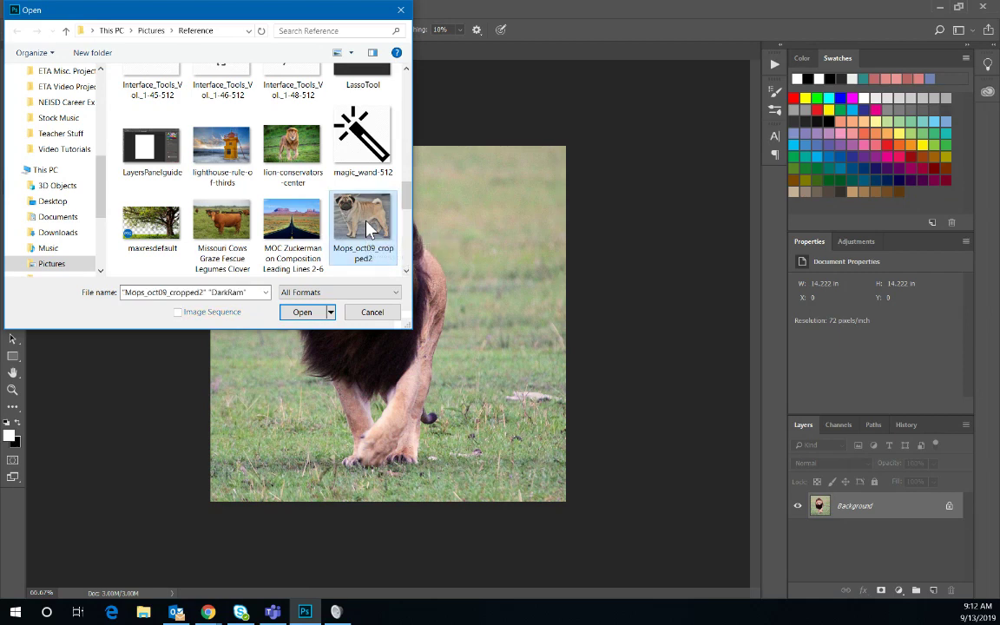
left_click(304, 314)
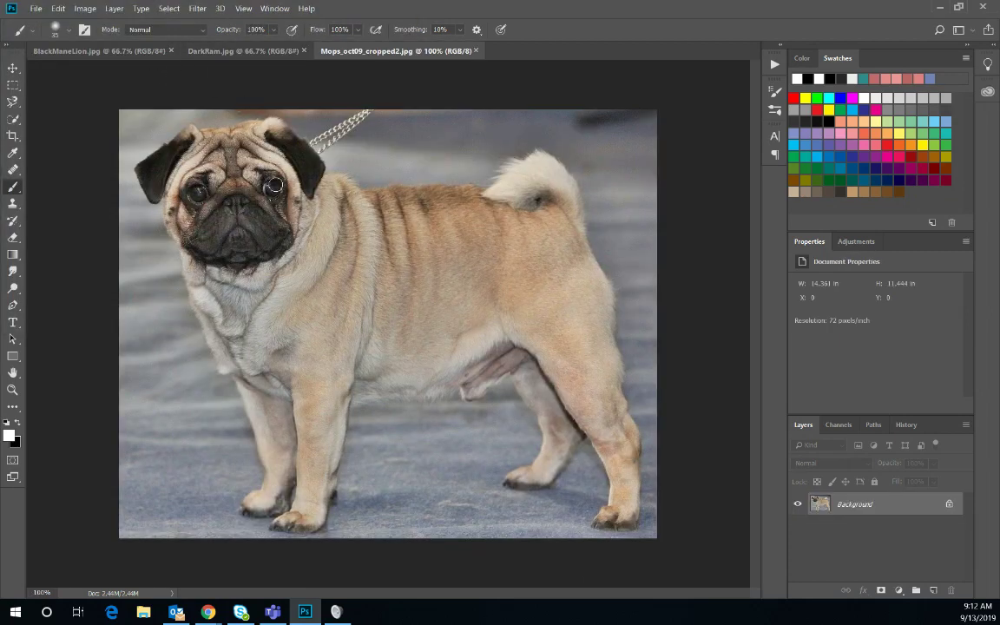
Select the pug's head and upper neck in Mops_oct09_cropped2.jpg with the Quick Selection tool, excluding the surrounding background.
left_click(124, 48)
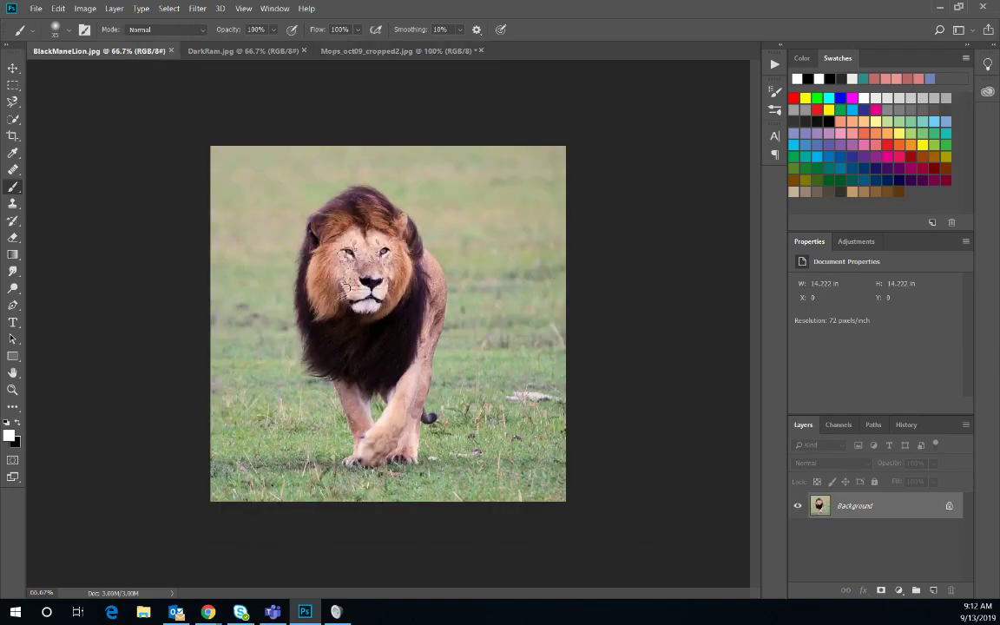
left_click(401, 49)
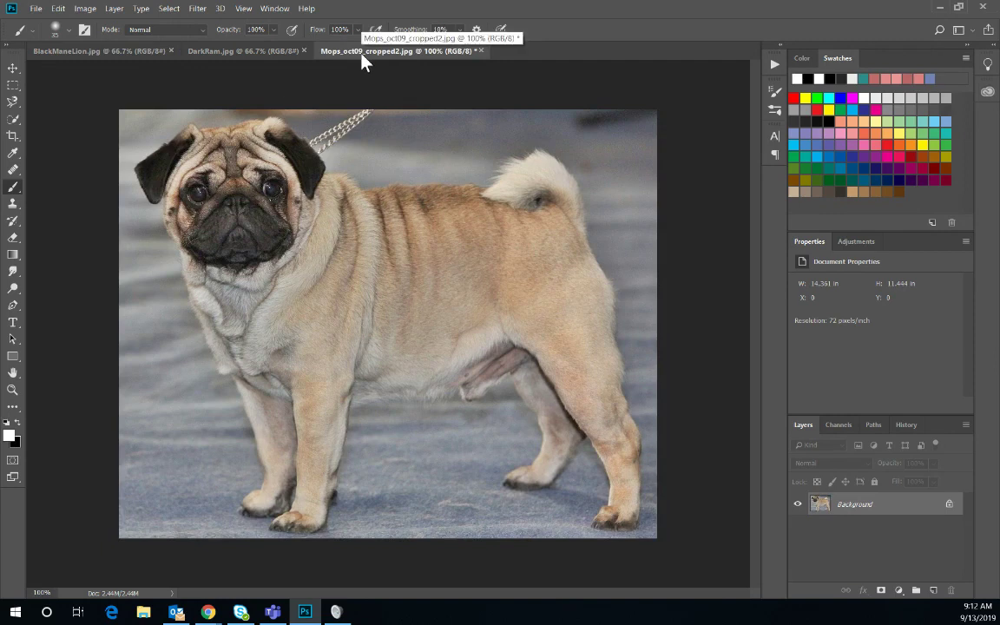
left_click(13, 119)
mouse_move(308, 177)
left_mouse_down()
mouse_move(269, 137)
mouse_move(154, 164)
left_mouse_up()
mouse_move(197, 121)
left_mouse_down()
mouse_move(232, 131)
mouse_move(256, 227)
mouse_move(157, 179)
mouse_move(201, 270)
mouse_move(227, 287)
mouse_move(270, 263)
mouse_move(319, 210)
left_mouse_up()
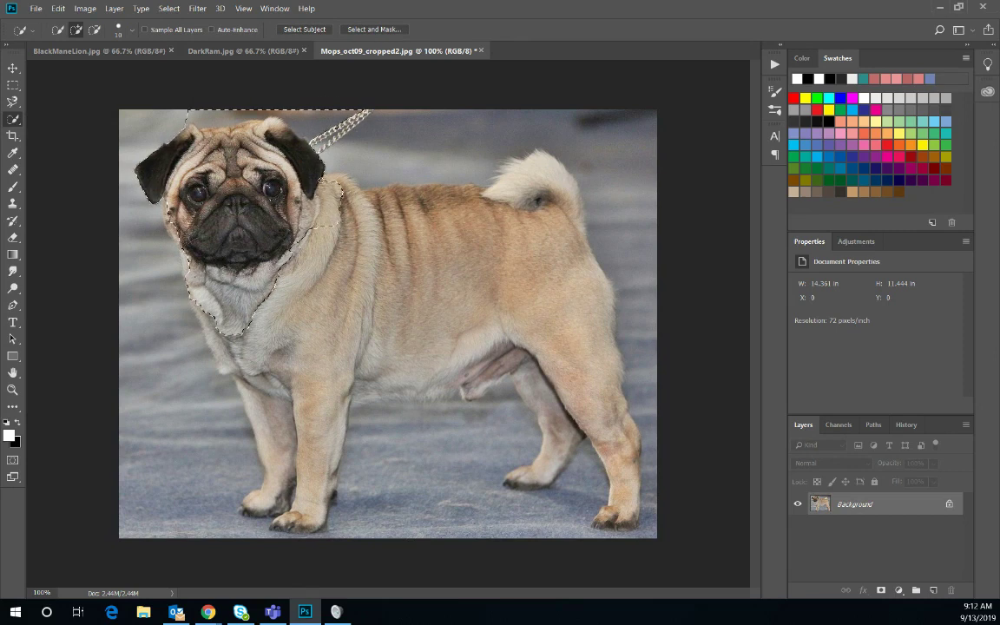
left_click(172, 228)
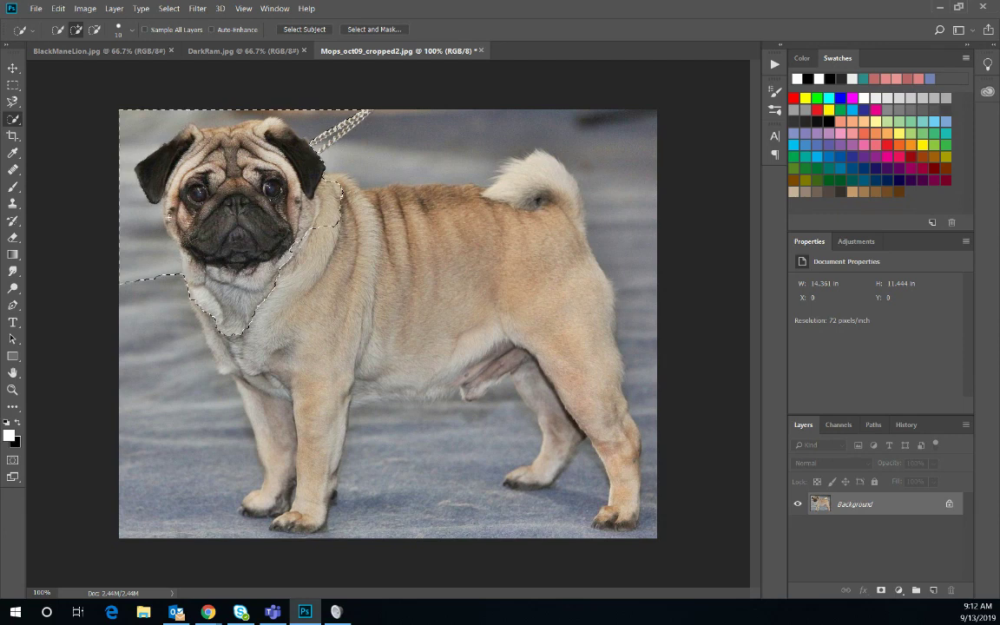
mouse_move(152, 276)
left_mouse_down()
mouse_move(134, 252)
mouse_move(129, 185)
mouse_move(133, 279)
mouse_move(127, 104)
mouse_move(129, 146)
mouse_move(180, 112)
mouse_move(251, 112)
left_mouse_up()
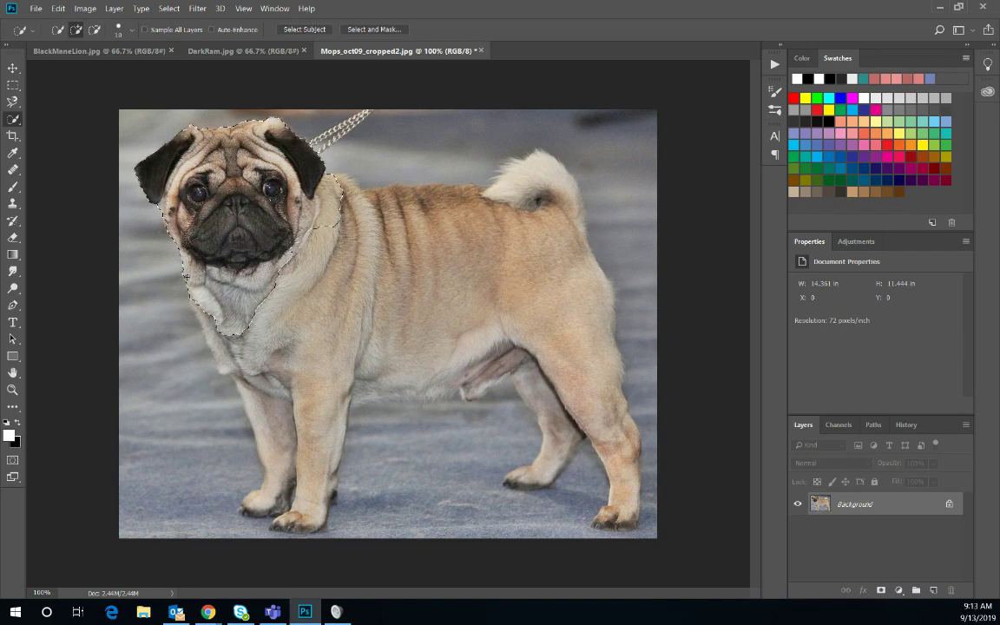
key("alt")
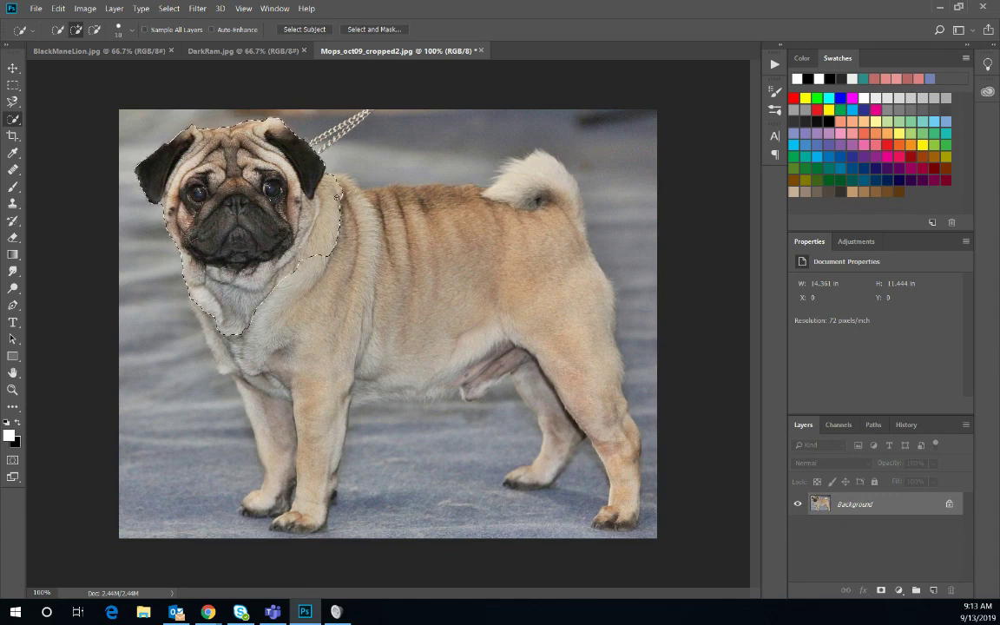
left_click(365, 30)
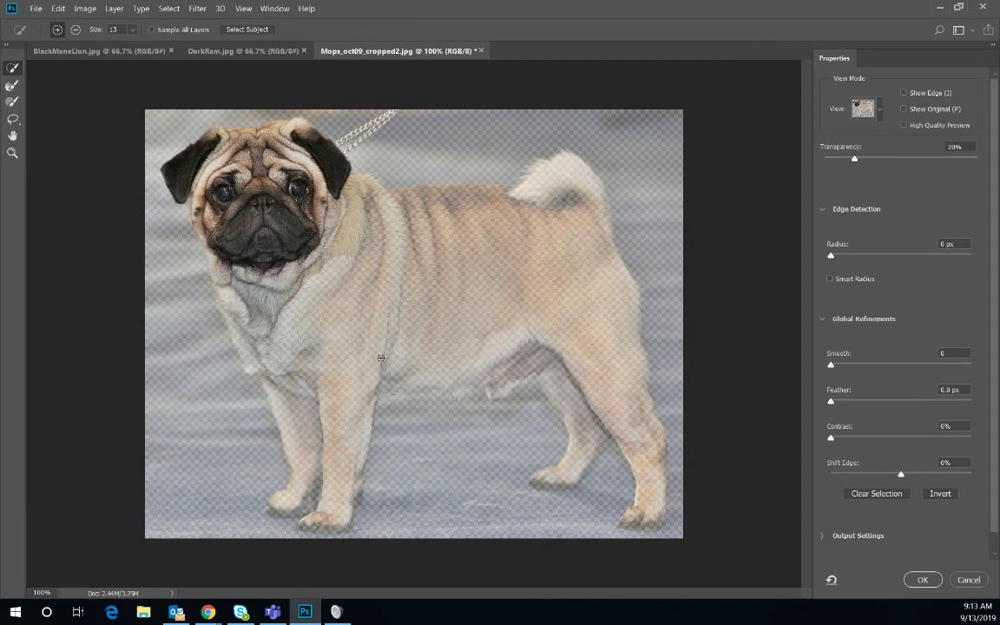
left_click(834, 256)
left_click_drag(835, 255, 835, 255)
left_click(968, 581)
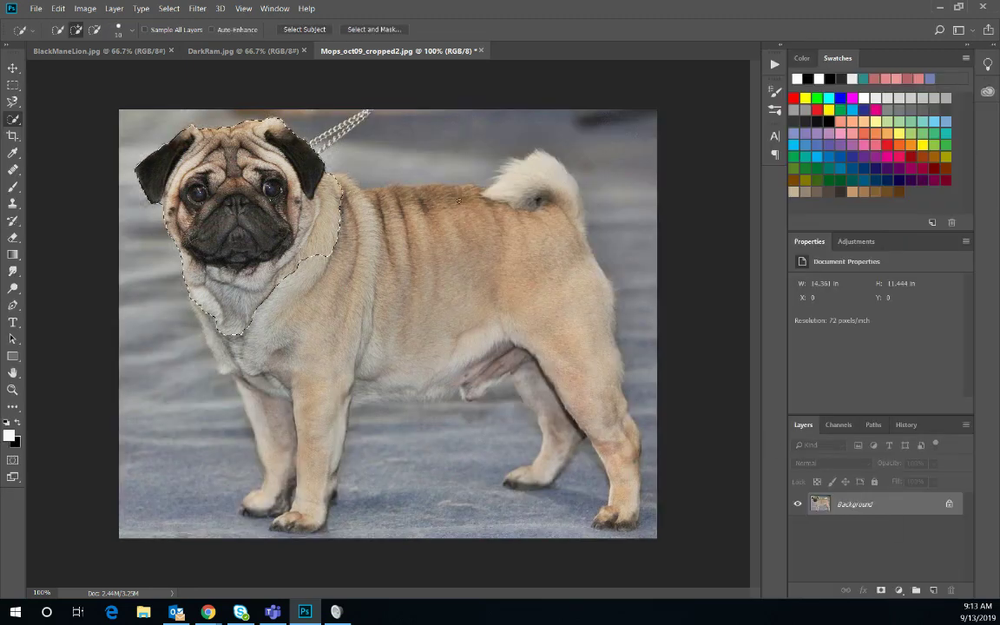
Refine the pug-head selection in Select and Mask with a 1 px radius, 0.5 px feather and slight smoothing.
key("]")
key("]")
key("alt")
left_click(356, 30)
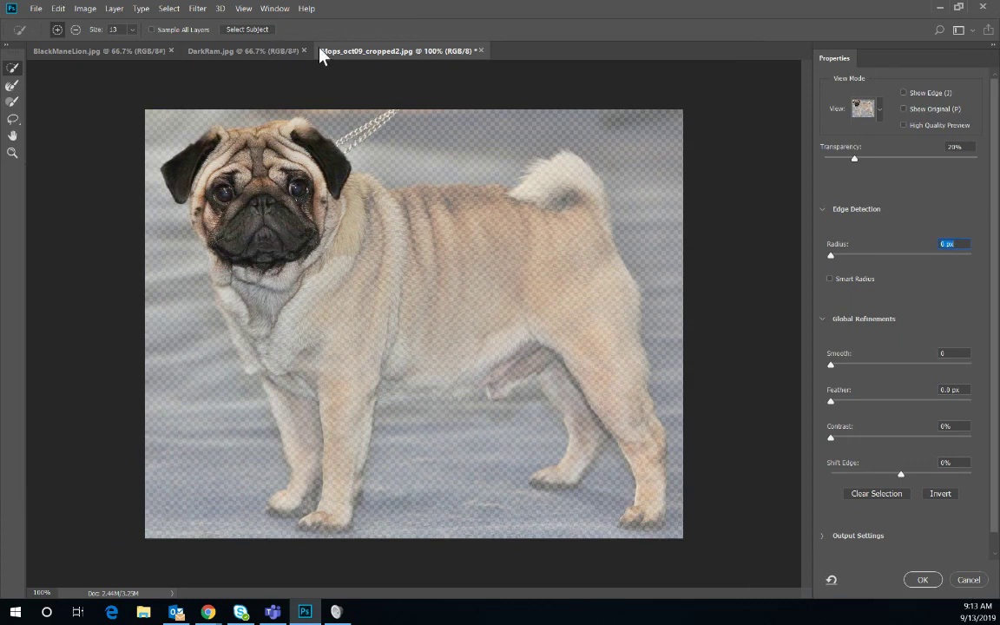
left_click(837, 254)
left_click_drag(835, 369, 837, 369)
left_click(834, 400)
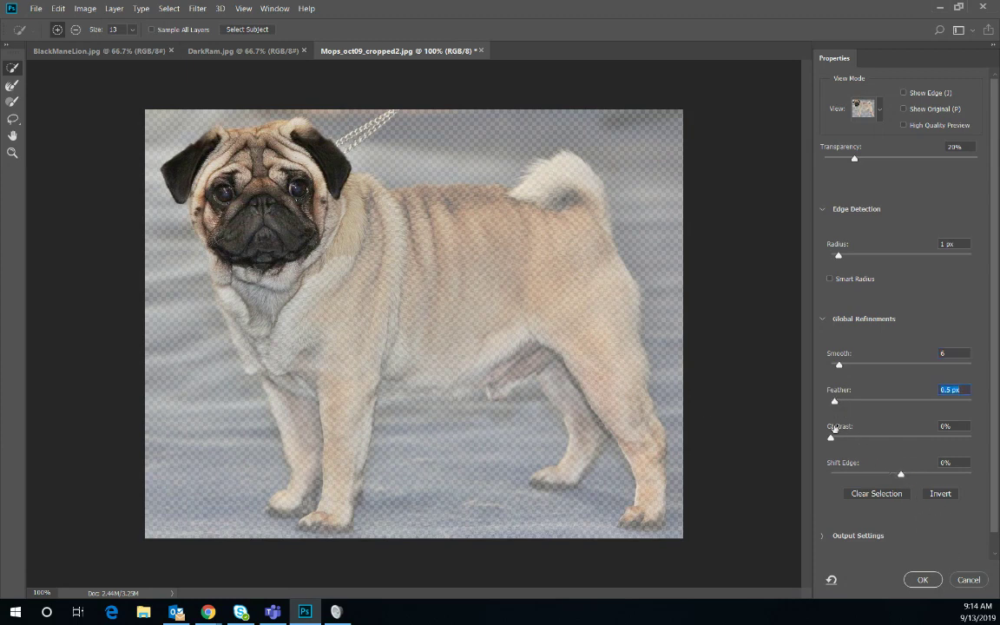
left_click_drag(838, 363, 834, 364)
left_click(922, 580)
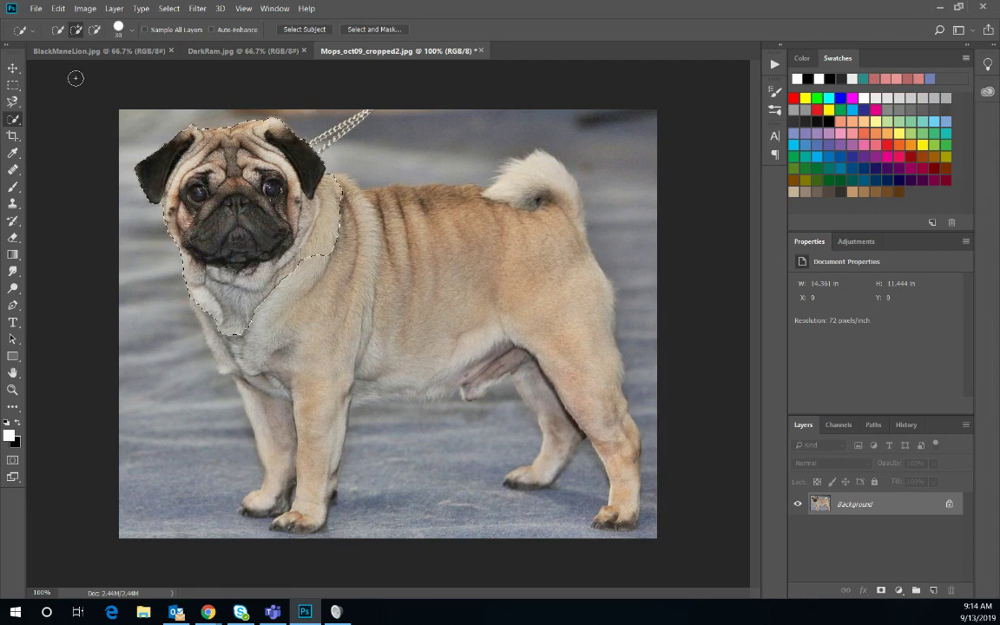
Copy the selected pug head into BlackManeLion.jpg and position it just to the right of the lion's face.
left_click(91, 51)
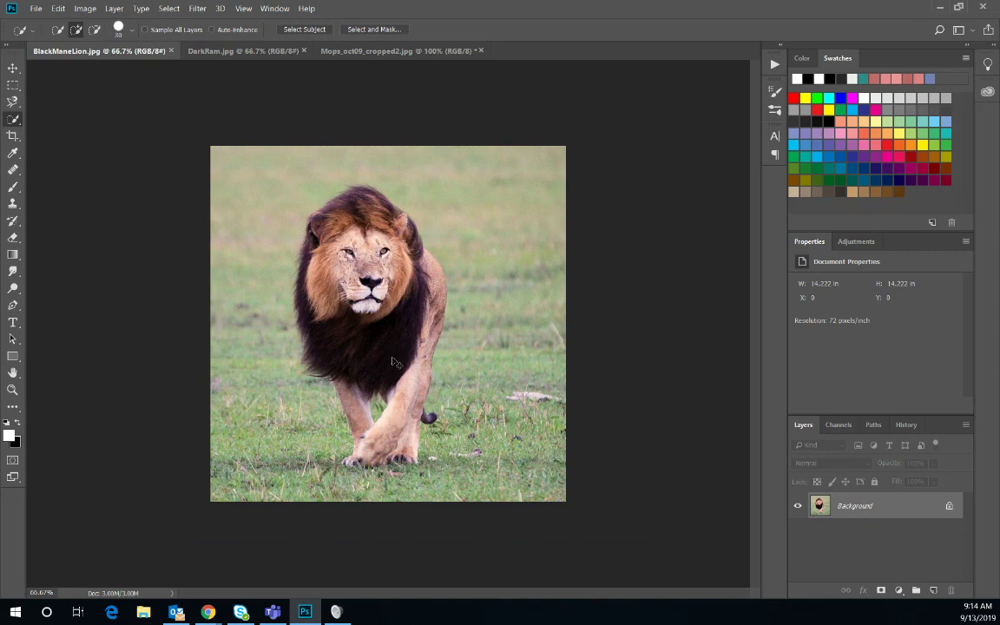
left_click_drag(392, 360, 393, 357)
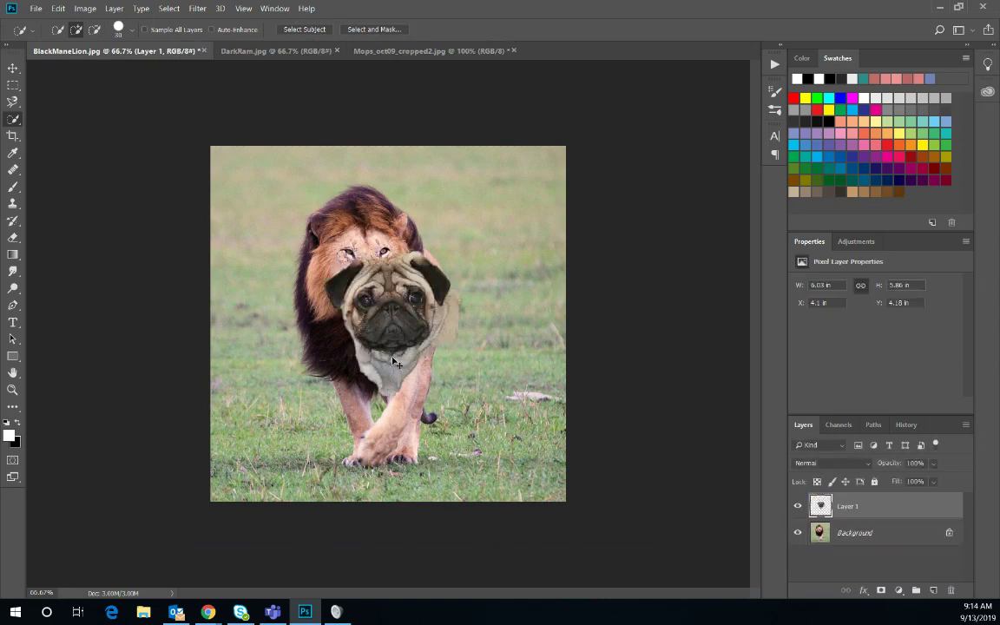
left_click(15, 71)
left_click_drag(386, 322, 451, 272)
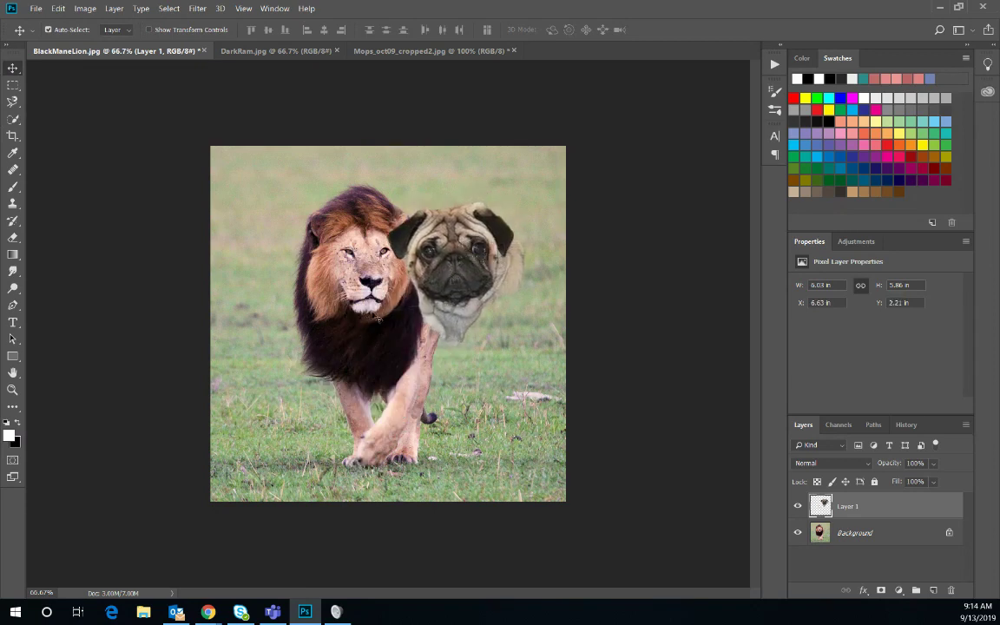
Free-transform the pug head by pulling its corners inward, making it about 5.3 in wide and 5.7 in tall.
left_click(447, 281)
key("ctrl")
key("ctrl+t")
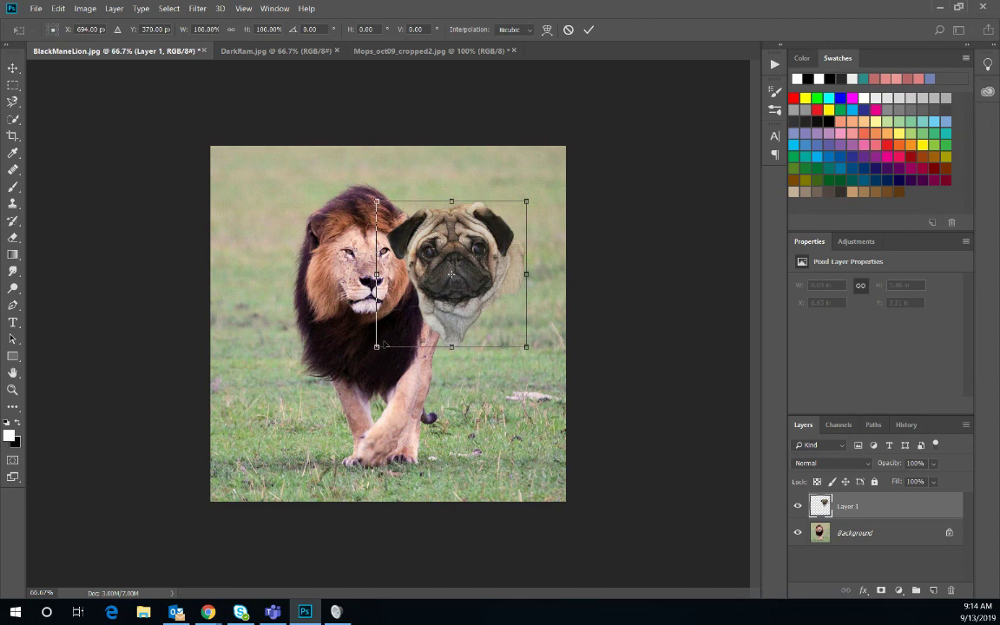
left_click_drag(378, 347, 400, 335)
left_click_drag(379, 346, 371, 347)
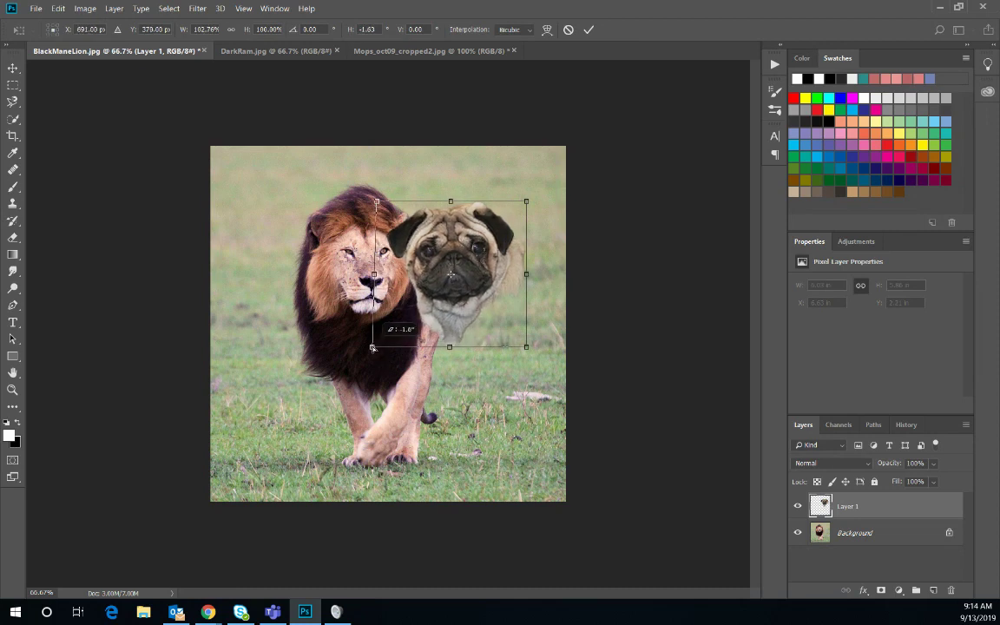
left_click_drag(526, 204, 513, 204)
left_click_drag(527, 348, 512, 344)
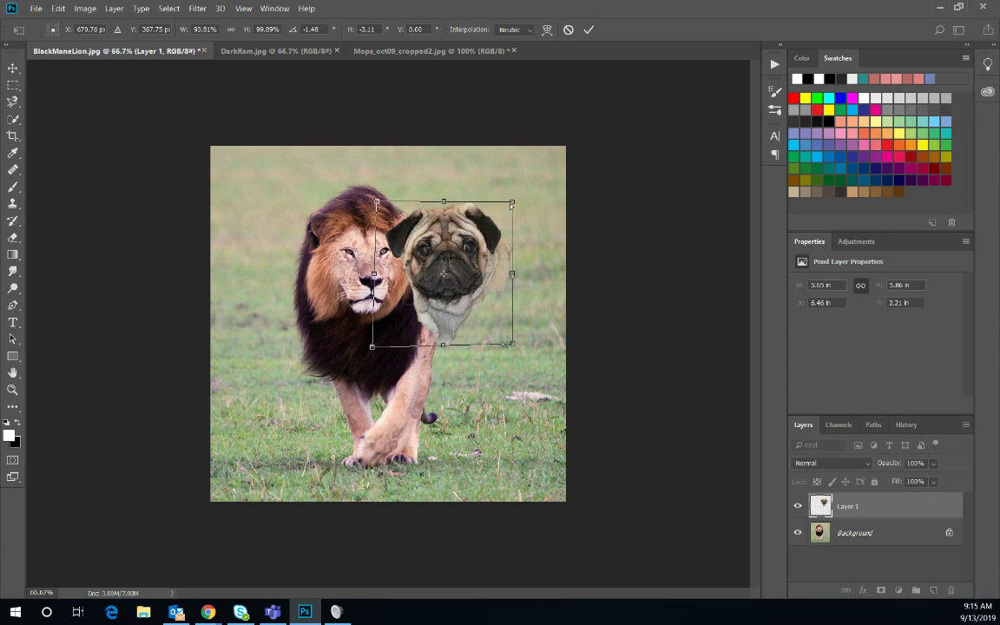
left_click_drag(512, 202, 504, 204)
left_click_drag(514, 346, 506, 346)
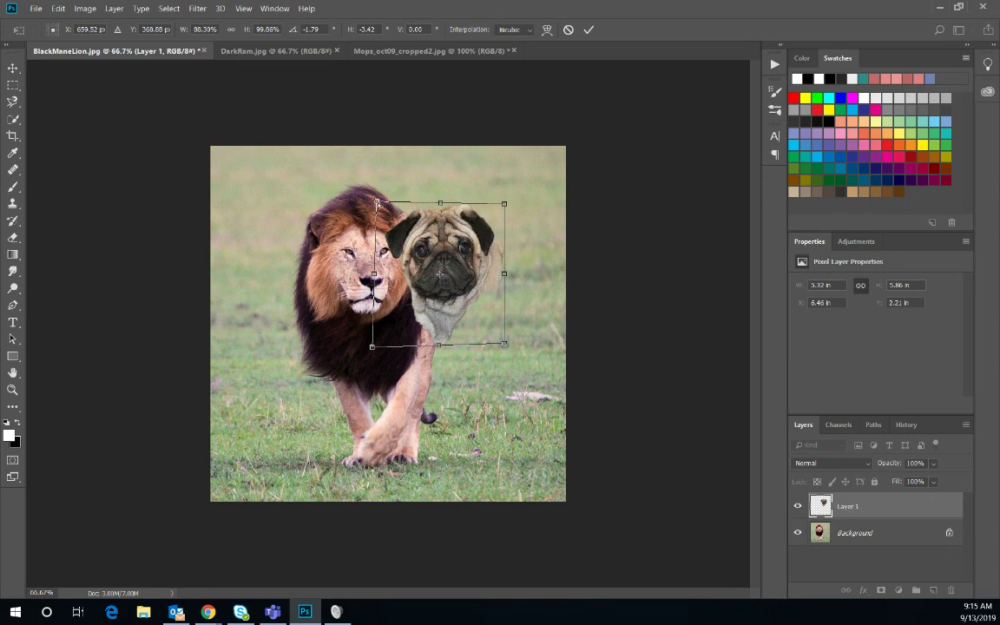
left_click_drag(377, 204, 373, 204)
key("Return")
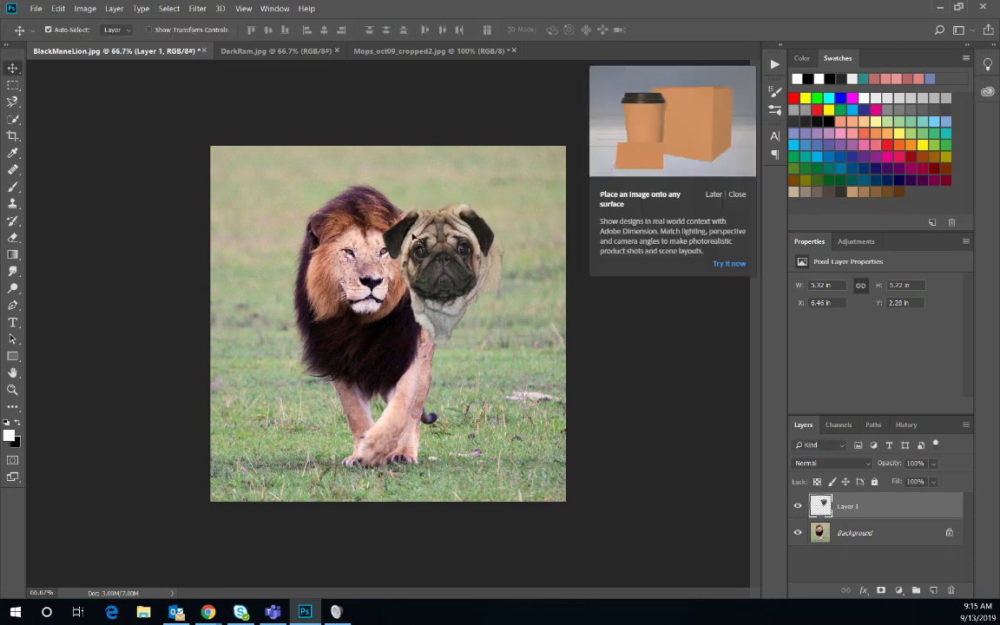
Move the pug head over the lion's face and enlarge it to about 5.6 by 6 in.
left_click_drag(465, 263, 382, 272)
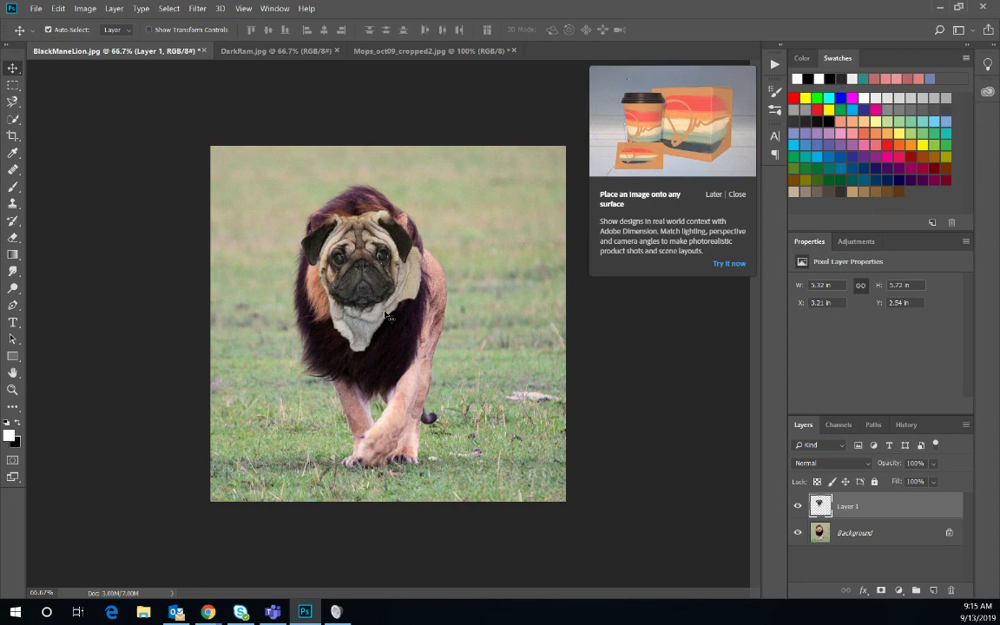
key("ctrl+t")
left_click_drag(289, 354, 318, 340)
key("Return")
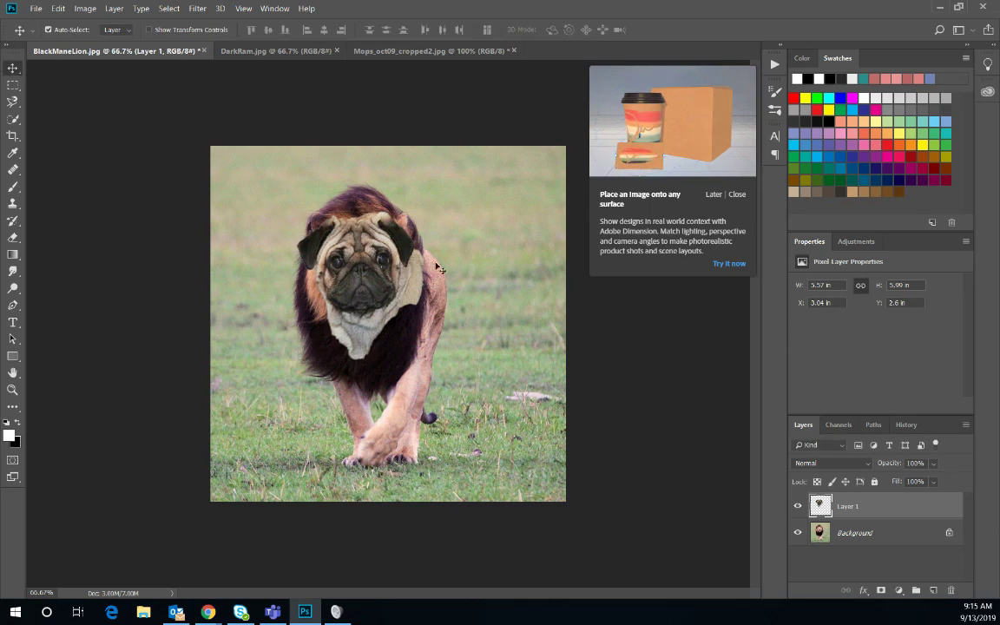
left_click(694, 340)
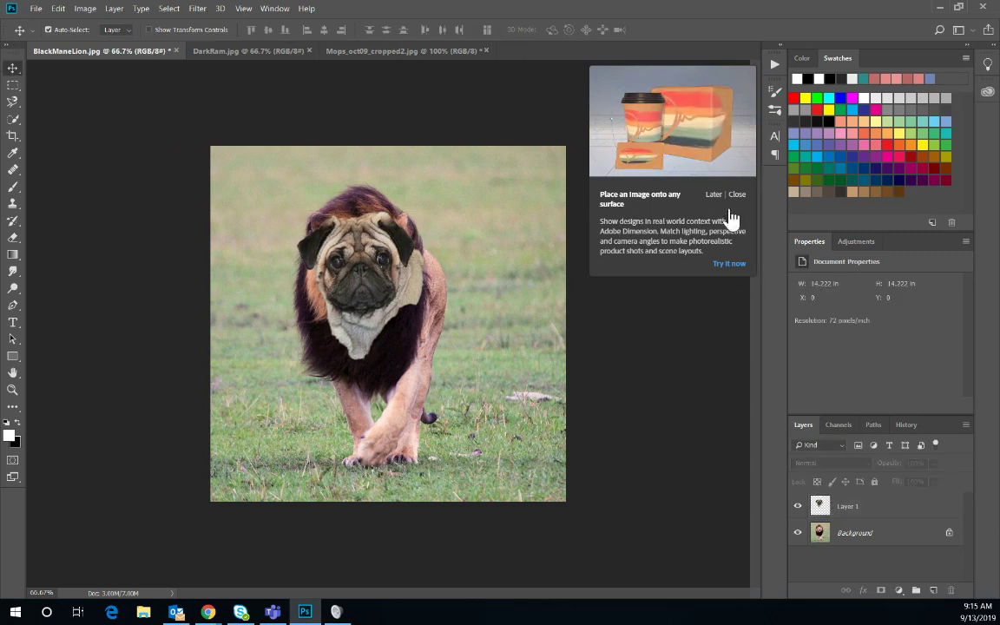
left_click(737, 196)
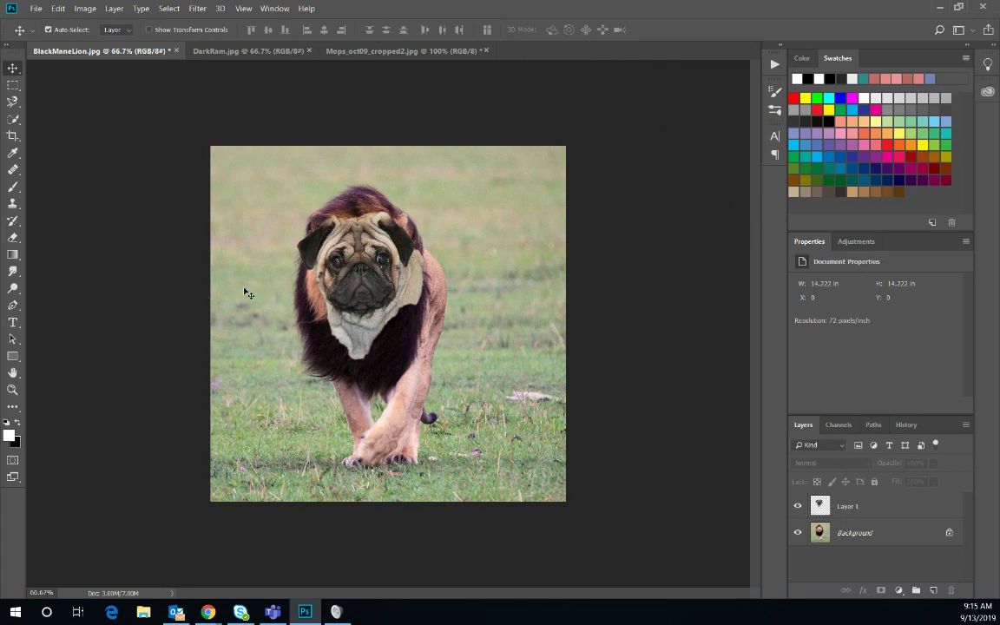
Unlock the lion's background layer and rename it "Lion Template".
left_click(949, 534)
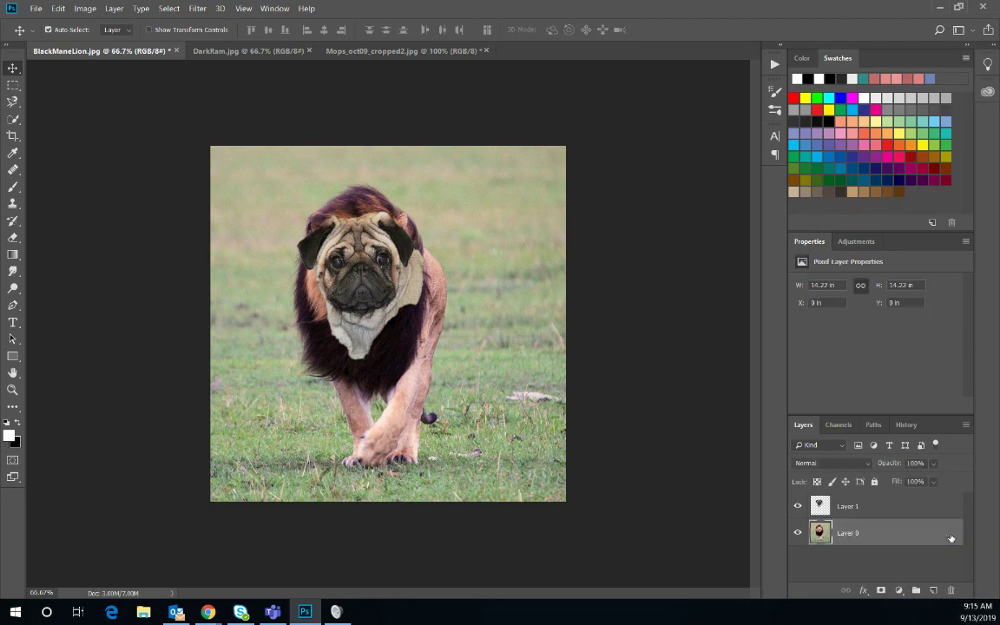
double_click(847, 532)
type("Lion Template")
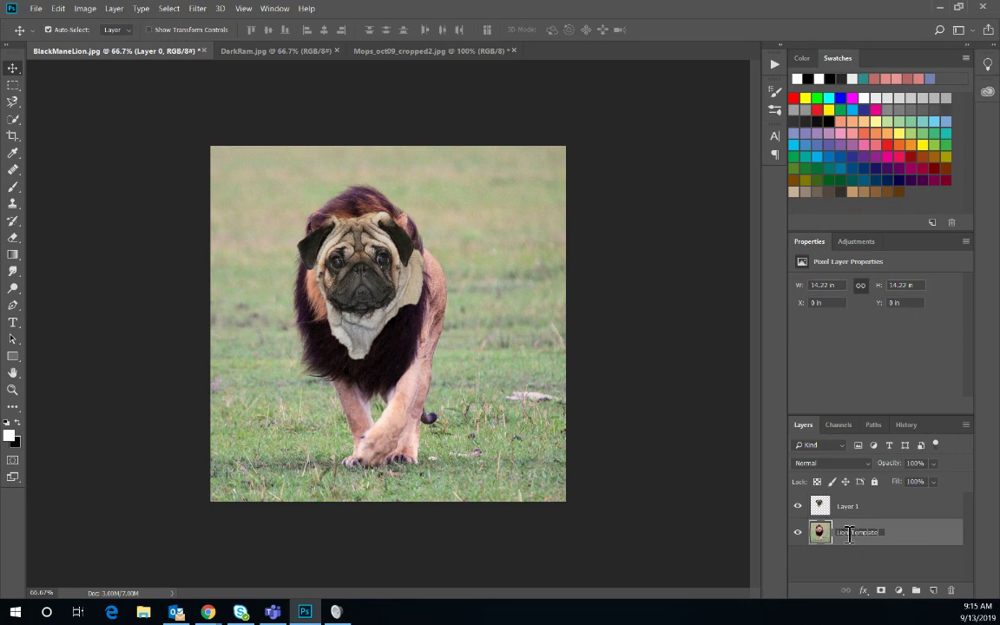
key("Return")
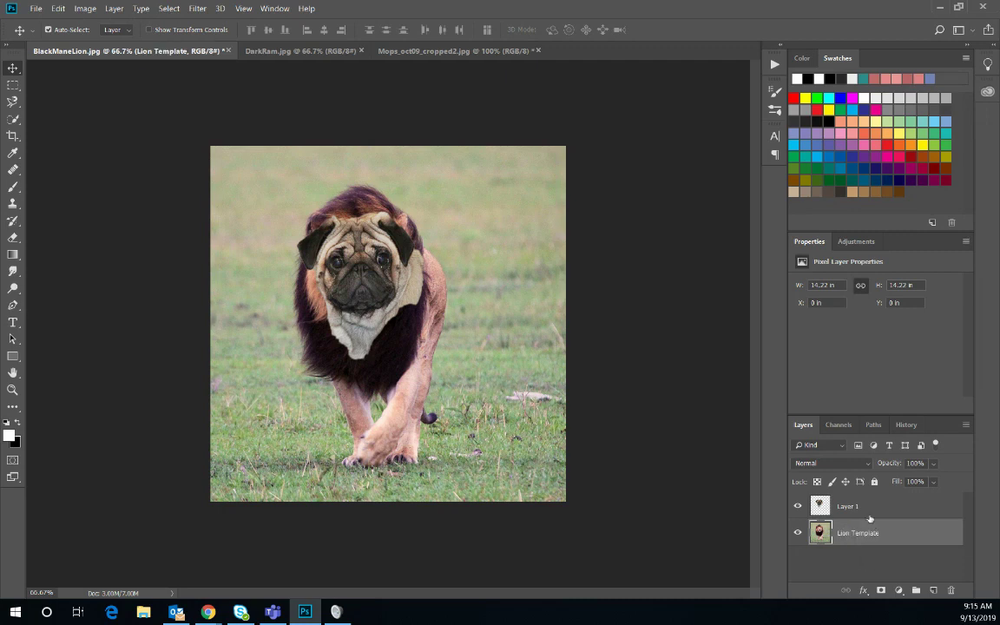
Rename the pug head layer "PUg Face" and place it below the Lion Template layer.
double_click(844, 507)
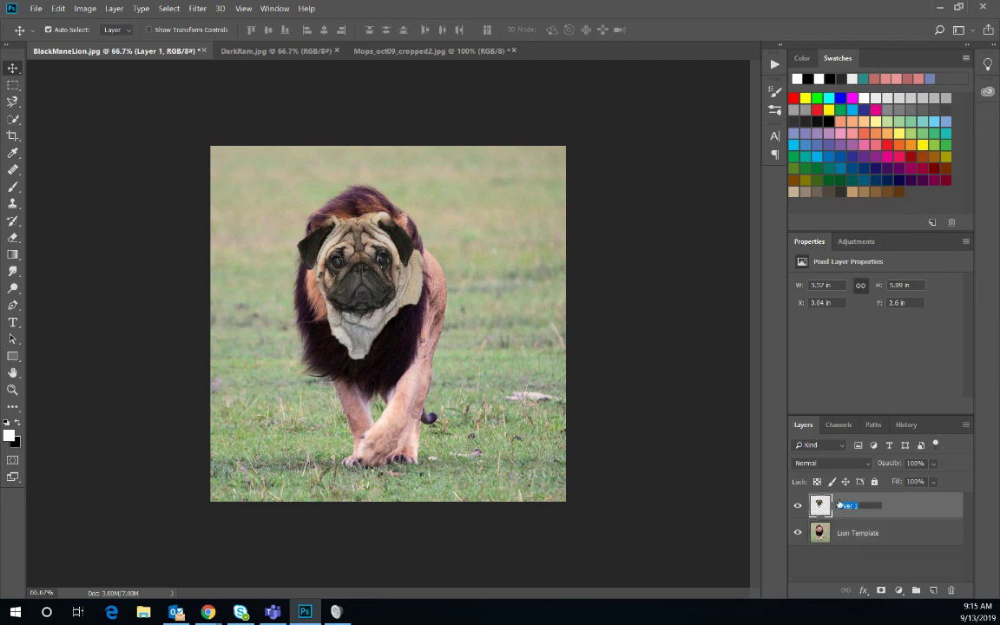
type("Pug")
key("Return")
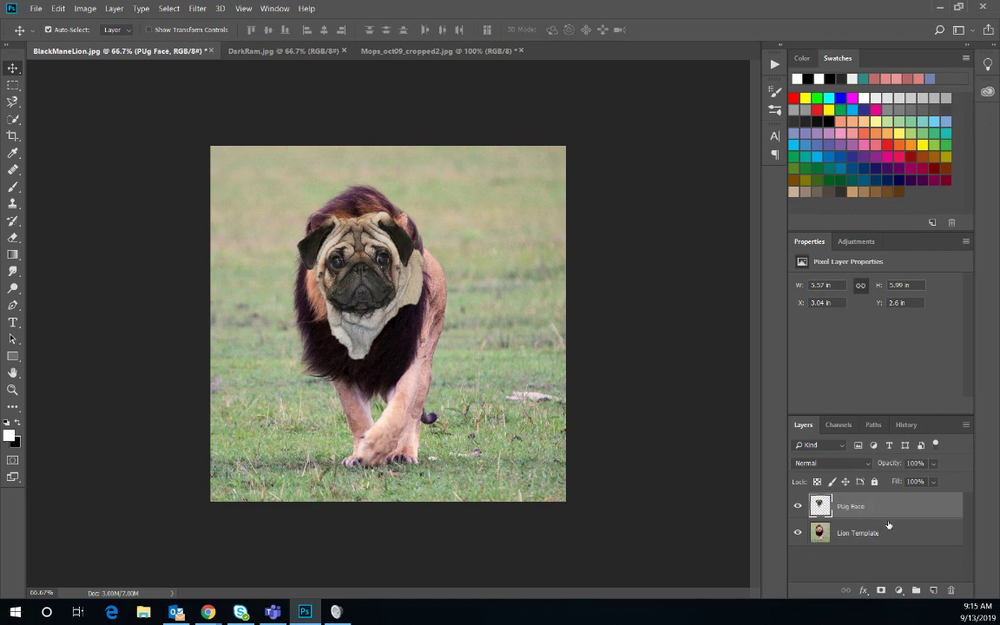
left_click_drag(897, 507, 895, 542)
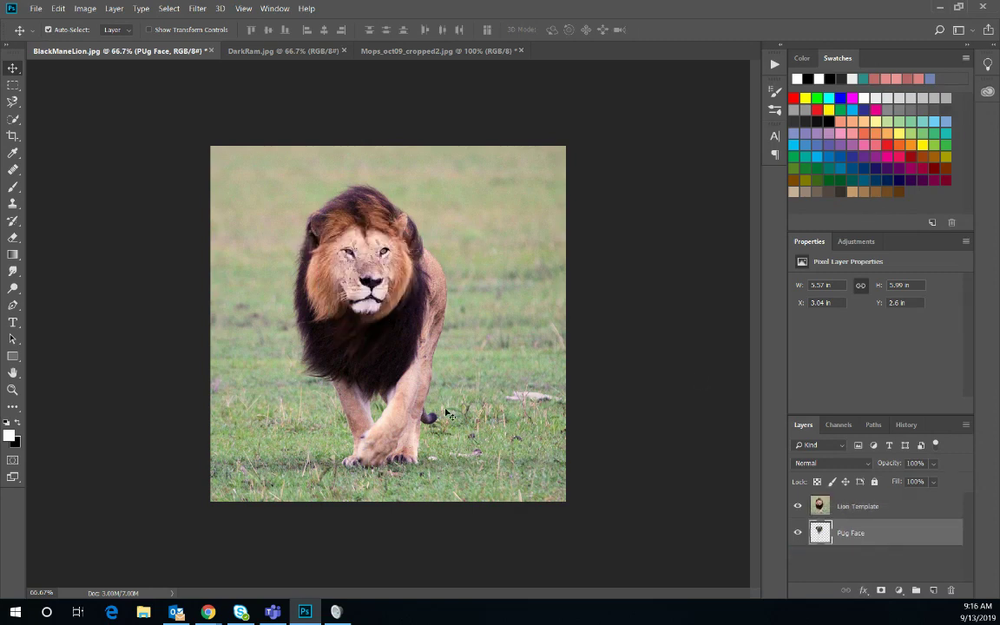
Add a layer mask to Lion Template and brush black over the lion's face to reveal the pug's face.
left_click(902, 512)
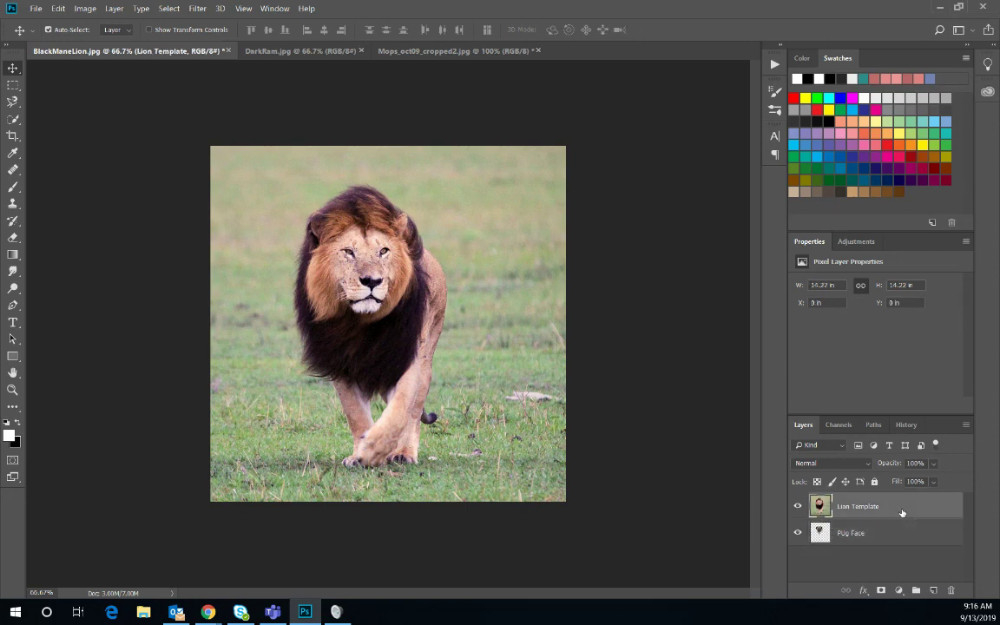
left_click(881, 591)
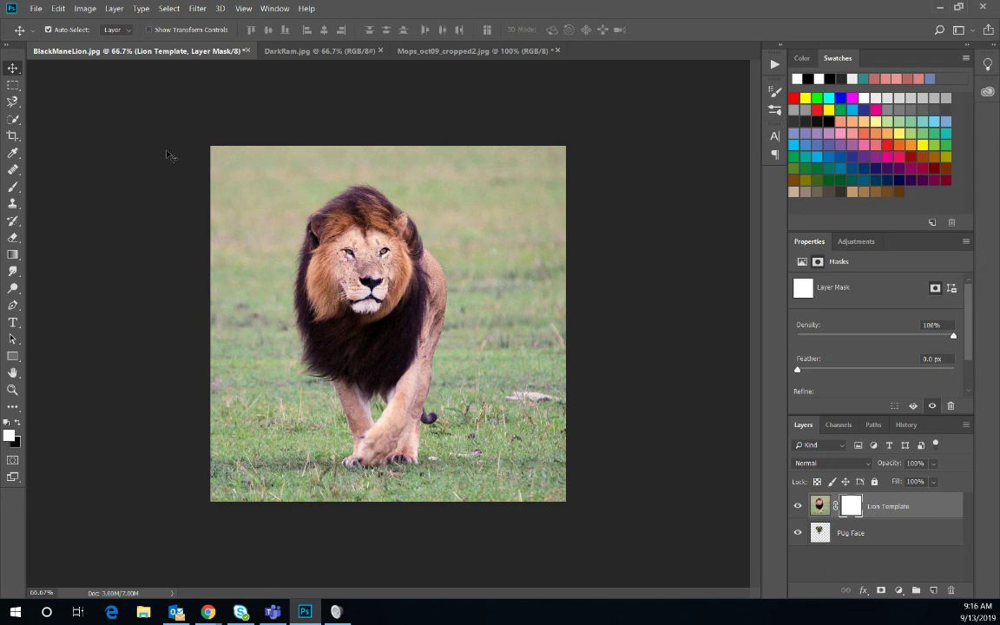
left_click(13, 187)
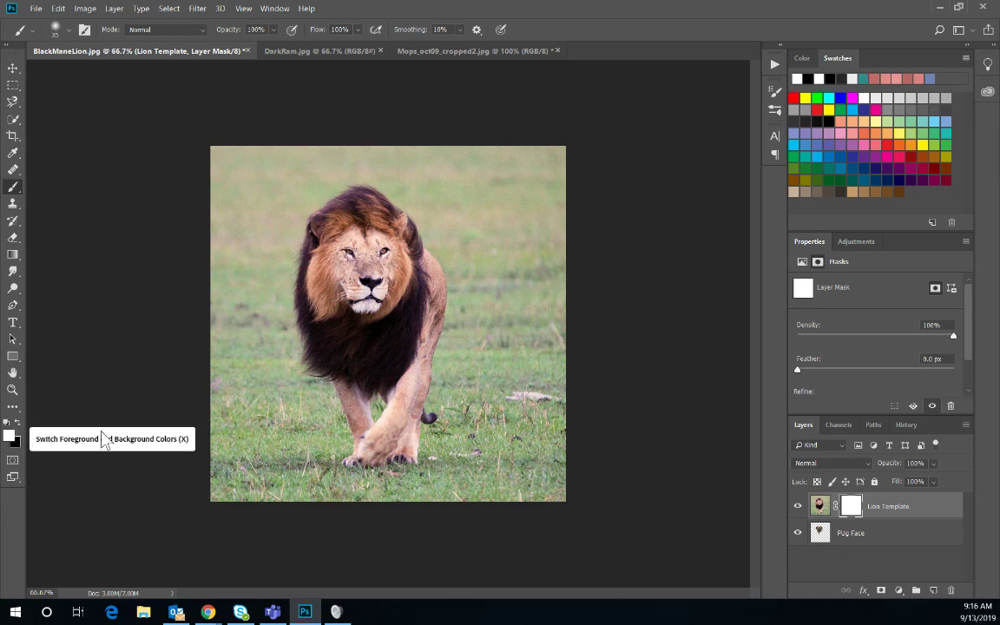
key("x")
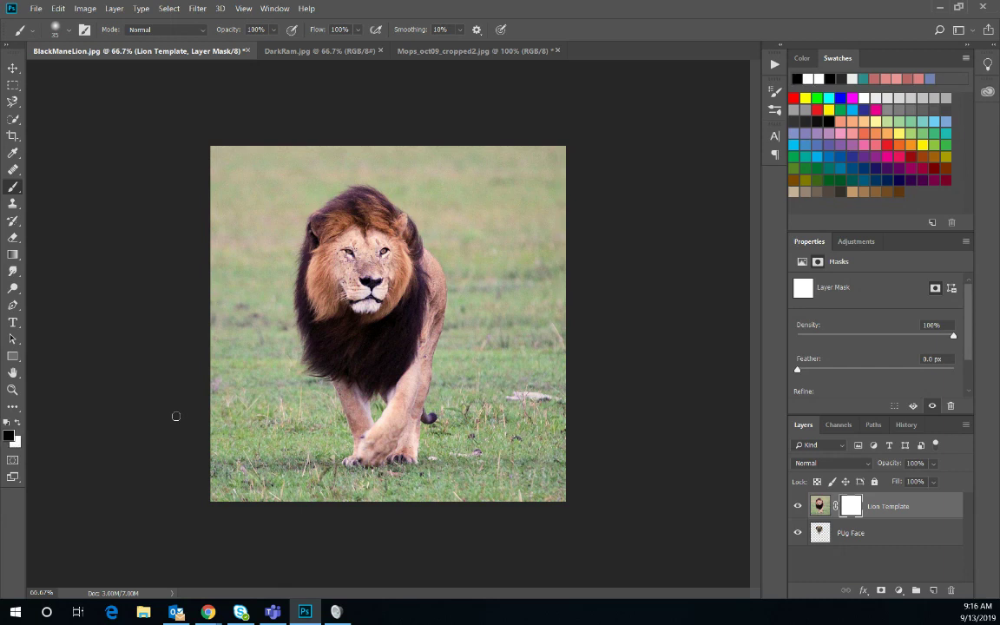
mouse_move(359, 248)
left_mouse_down()
mouse_move(358, 273)
mouse_move(373, 265)
mouse_move(352, 281)
mouse_move(376, 289)
mouse_move(349, 293)
mouse_move(377, 299)
mouse_move(362, 283)
mouse_move(381, 267)
mouse_move(378, 245)
mouse_move(324, 214)
mouse_move(305, 240)
mouse_move(308, 256)
left_mouse_up()
mouse_move(351, 290)
left_mouse_down()
mouse_move(334, 266)
mouse_move(355, 307)
mouse_move(384, 293)
mouse_move(394, 258)
mouse_move(374, 242)
mouse_move(384, 241)
left_mouse_up()
mouse_move(382, 282)
left_mouse_down()
mouse_move(376, 304)
mouse_move(385, 293)
left_mouse_up()
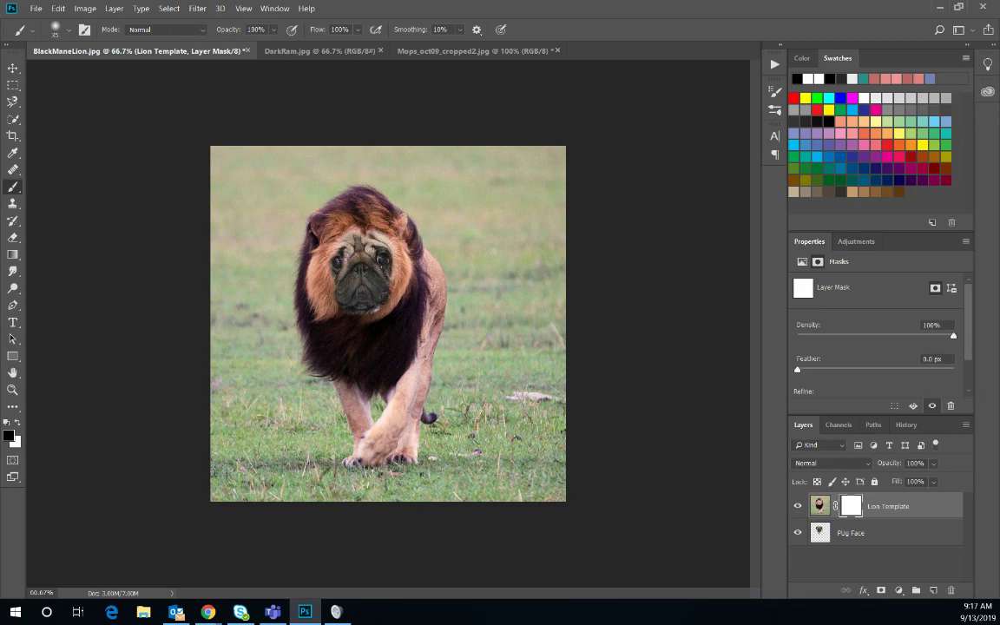
mouse_move(349, 265)
left_mouse_down()
mouse_move(353, 245)
mouse_move(389, 250)
mouse_move(391, 270)
mouse_move(346, 245)
mouse_move(337, 291)
left_mouse_up()
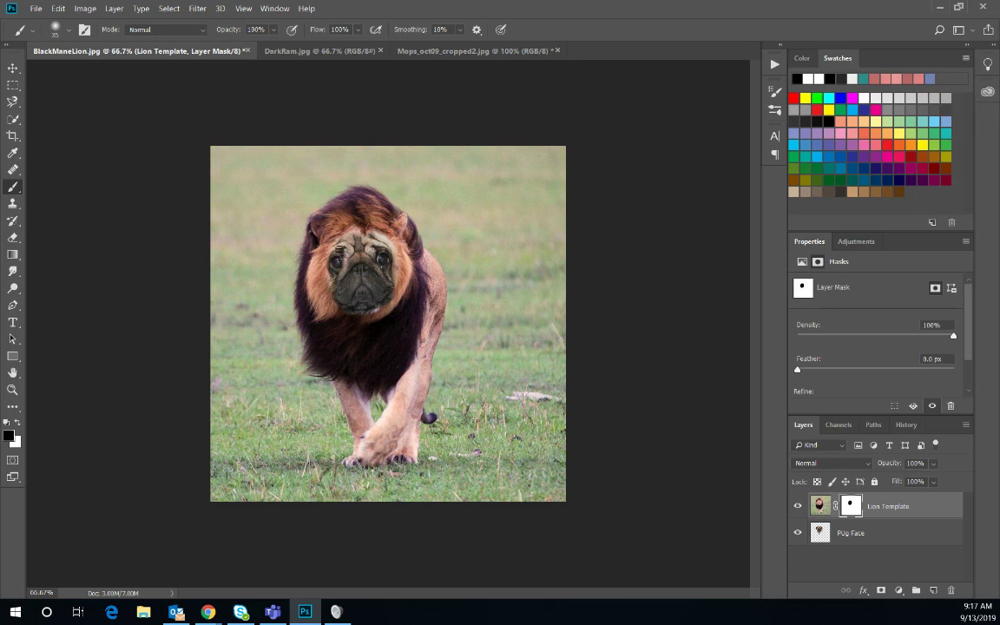
mouse_move(338, 260)
left_mouse_down()
mouse_move(336, 268)
mouse_move(355, 232)
mouse_move(385, 243)
left_mouse_up()
Brush white on the Lion Template mask below the pug's mouth to bring back the lion's chin.
key("x")
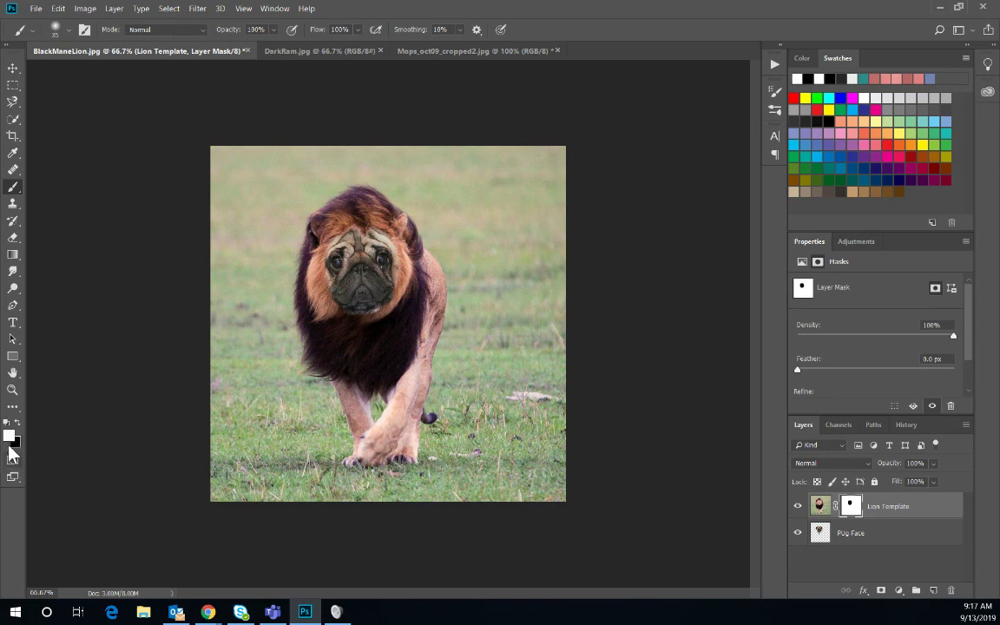
mouse_move(386, 313)
left_mouse_down()
mouse_move(353, 318)
mouse_move(390, 310)
mouse_move(361, 316)
left_mouse_up()
Free-transform the PUg Face layer, enlarging it to about 5.96 by 6.24 in and keeping it centred in the mane.
left_click(791, 529)
key("ctrl+t")
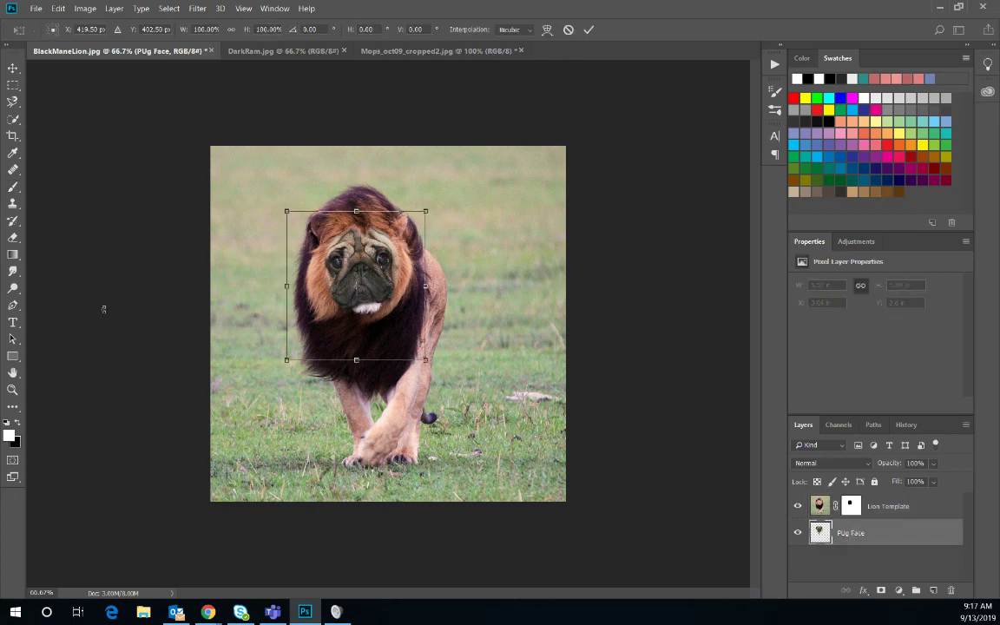
left_click_drag(426, 286, 428, 287)
left_click_drag(428, 361, 433, 369)
left_click_drag(379, 288, 376, 285)
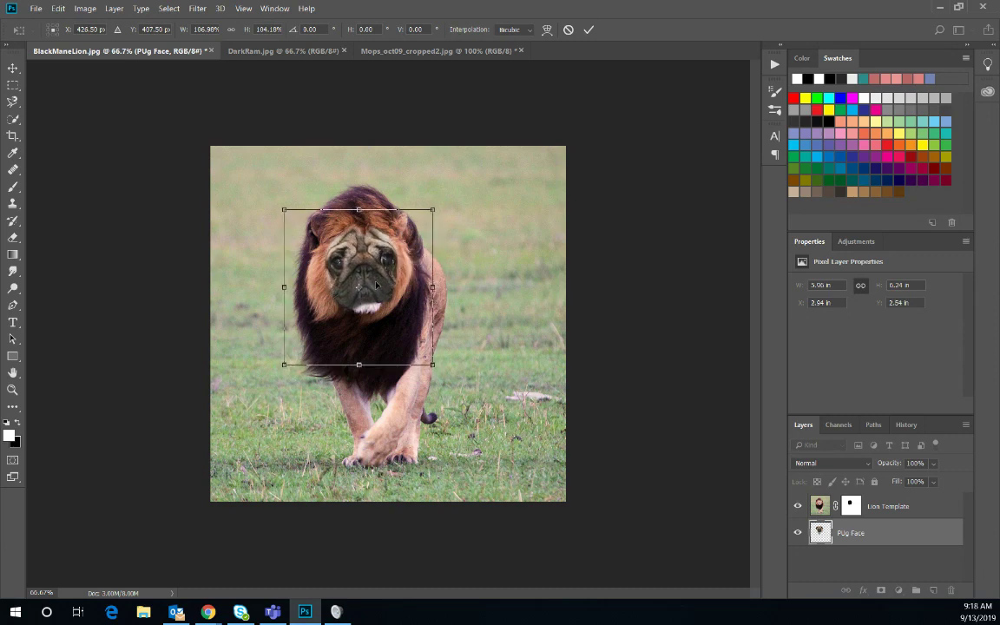
key("Return")
Touch up the Lion Template mask around the pug's eye and brush black over the lion's white chin.
key("b")
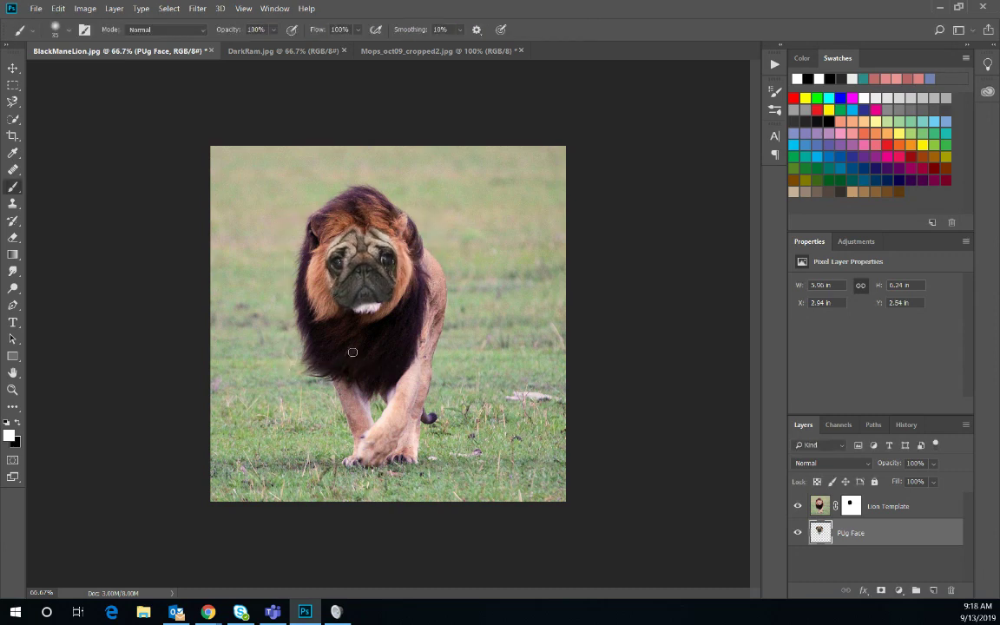
key("x")
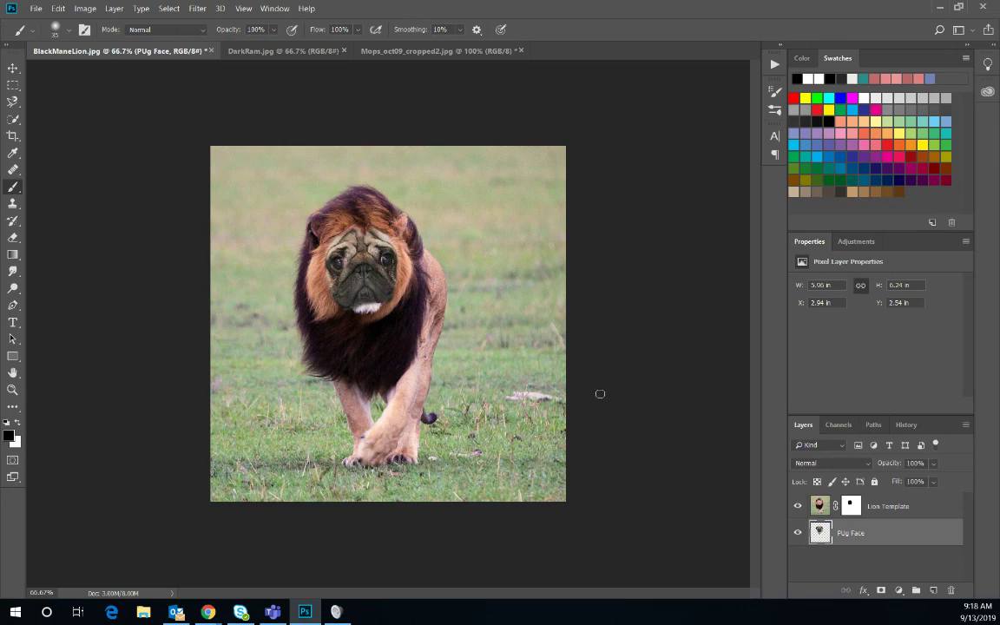
left_click(854, 507)
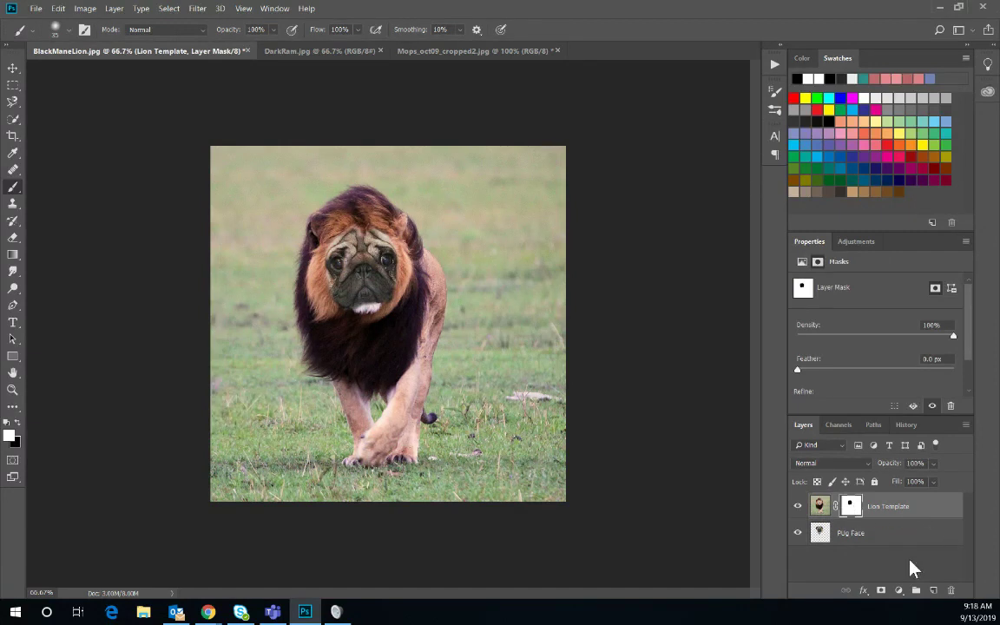
mouse_move(346, 265)
left_mouse_down()
mouse_move(354, 259)
mouse_move(343, 261)
left_mouse_up()
left_click(18, 424)
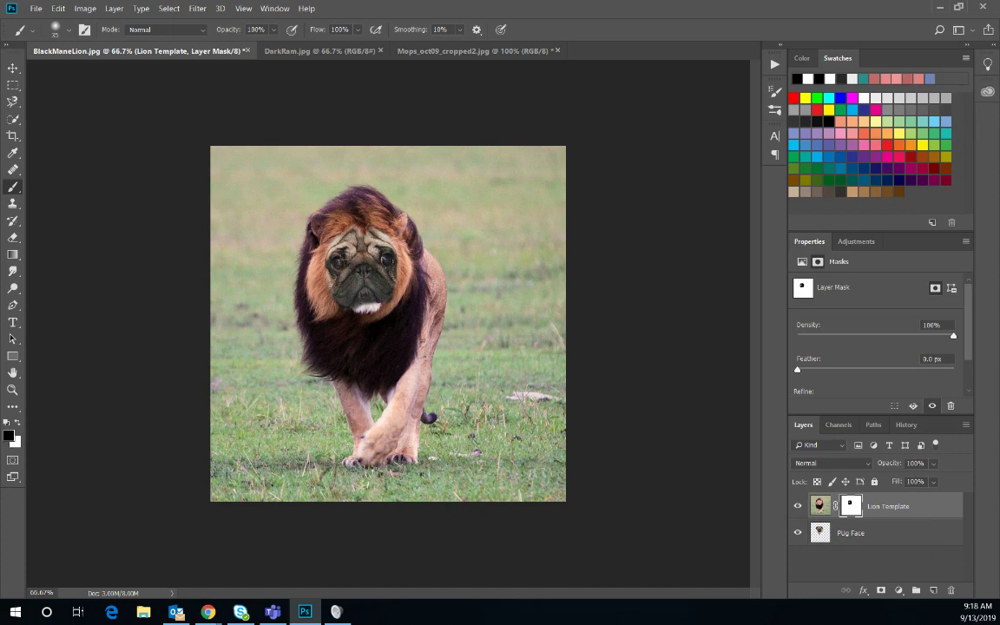
mouse_move(383, 304)
left_mouse_down()
mouse_move(363, 309)
mouse_move(386, 309)
left_mouse_up()
left_click(905, 425)
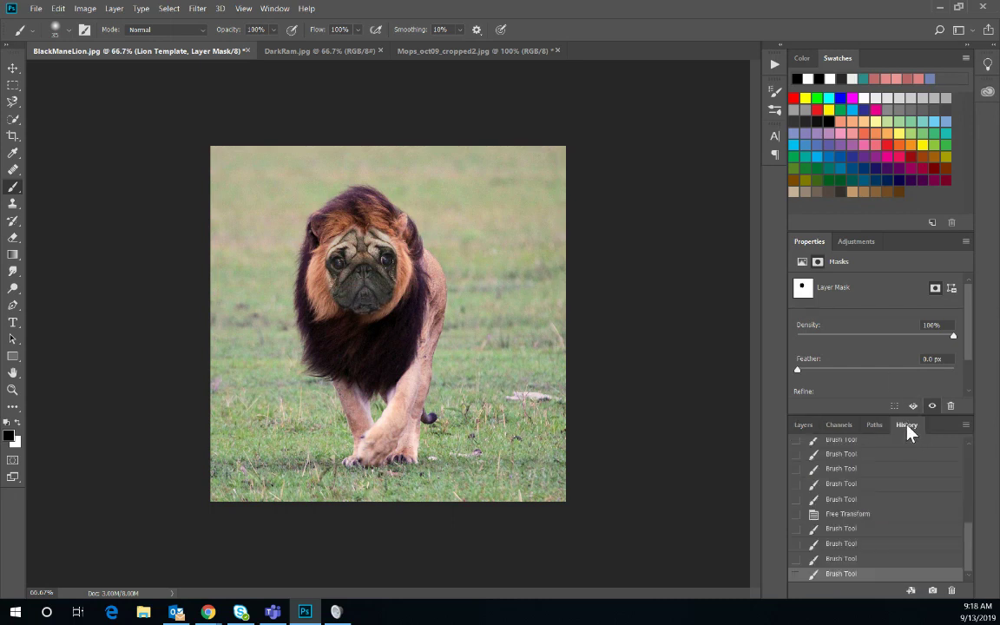
left_click(803, 425)
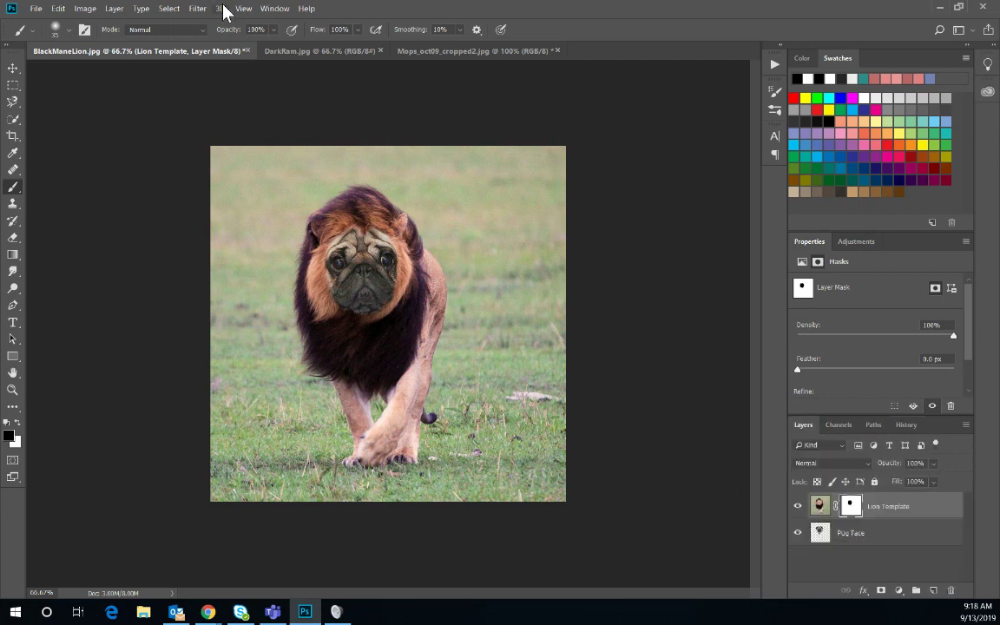
left_click(265, 10)
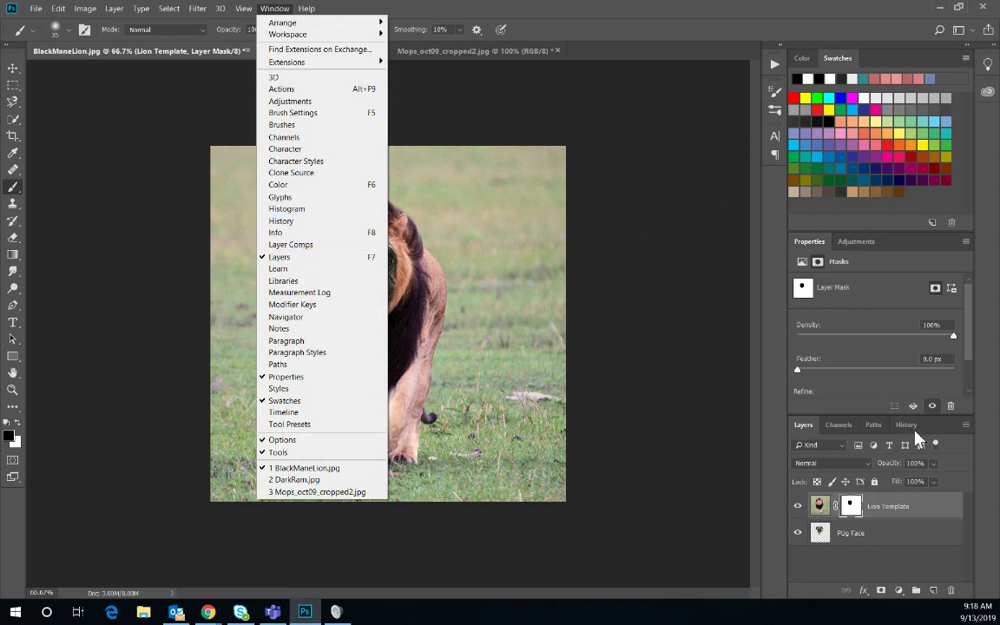
left_click(942, 431)
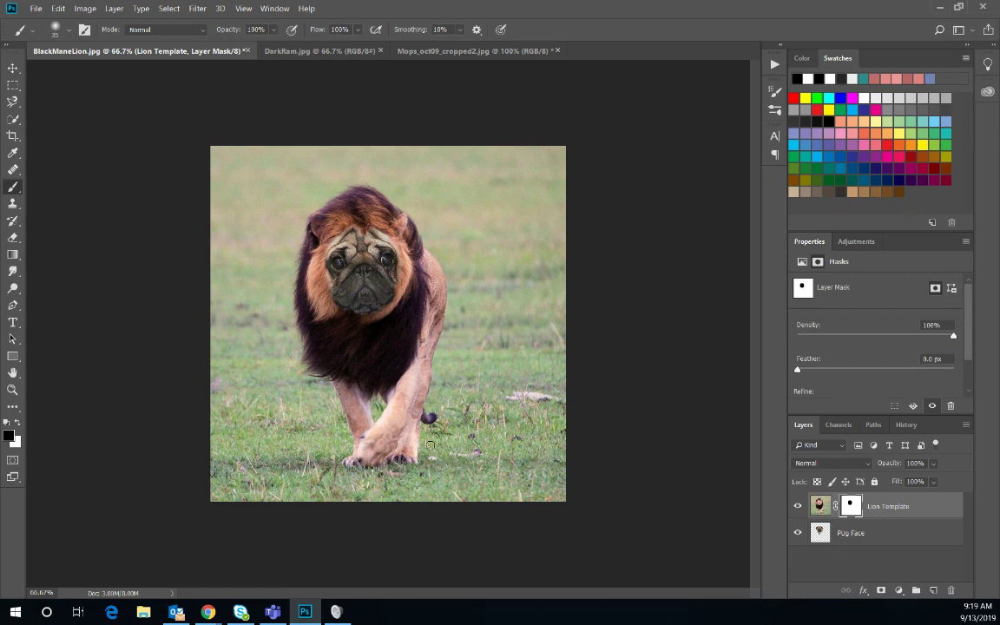
left_click(341, 55)
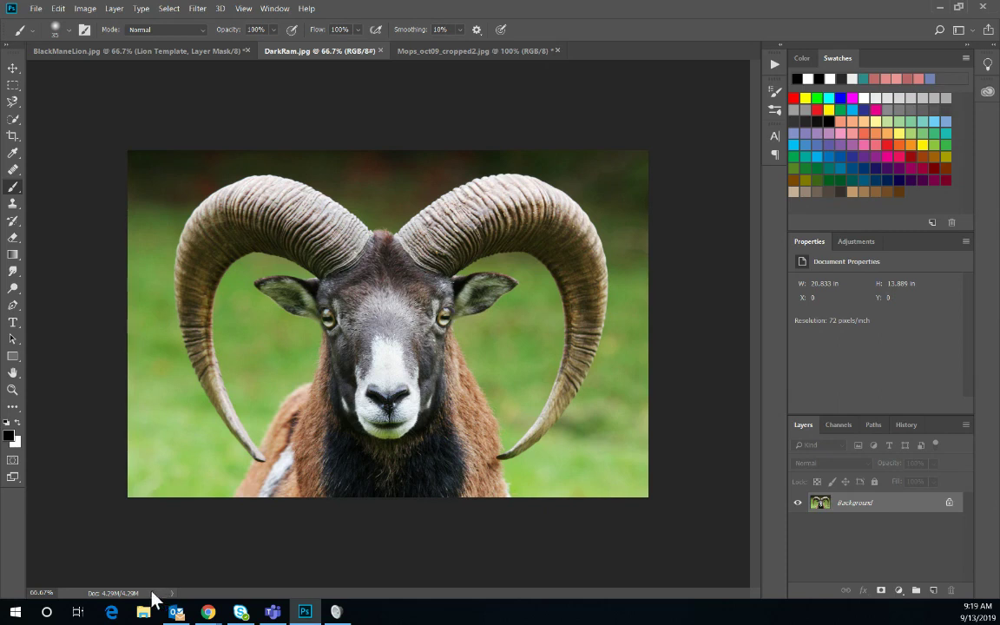
left_click(177, 49)
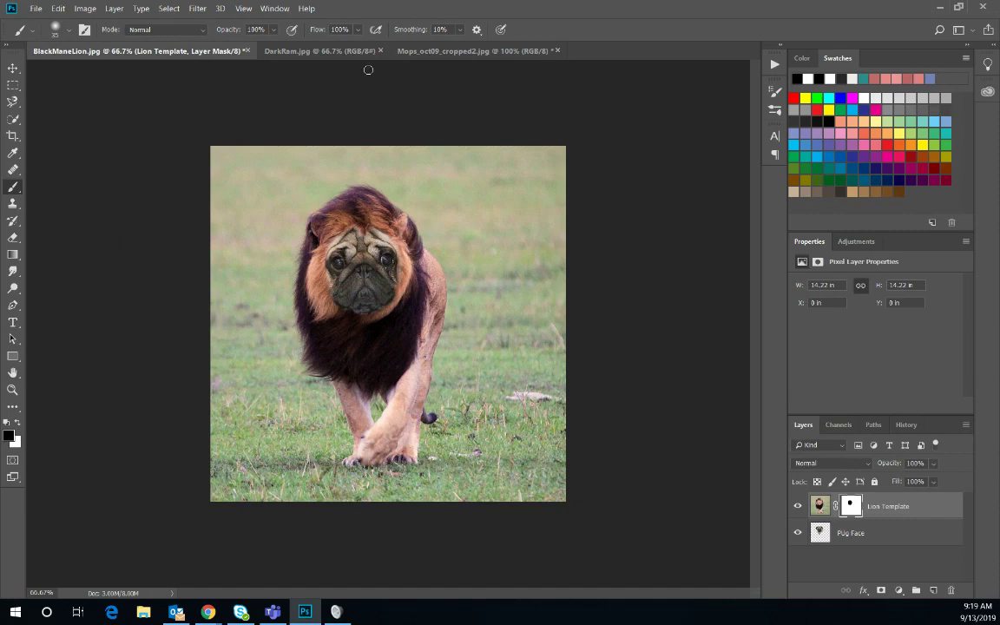
Select both of the ram's horns in DarkRam.jpg down to their tips with the Quick Selection tool.
left_click(311, 49)
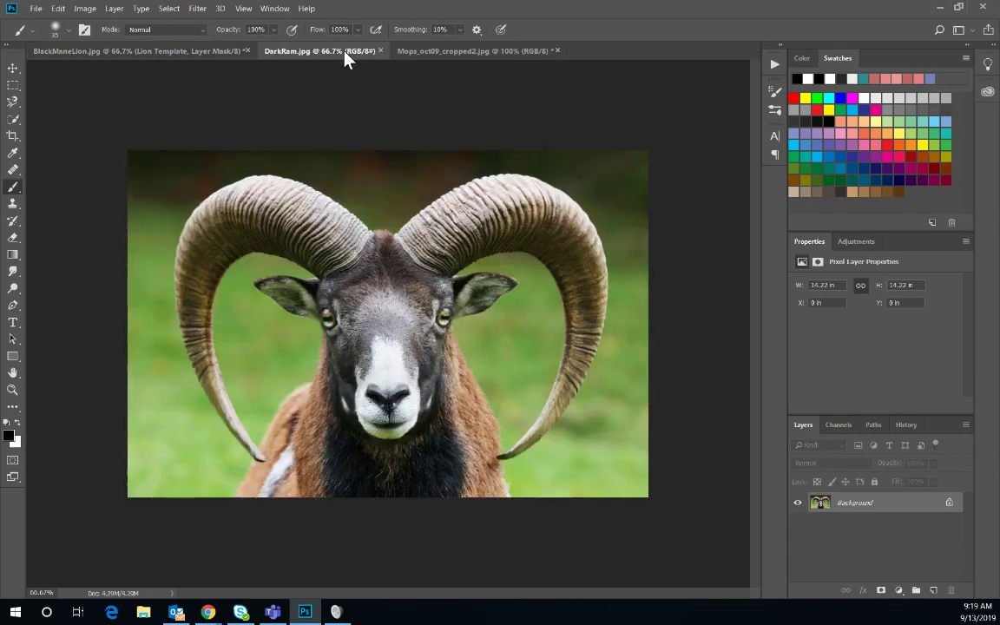
left_click(14, 120)
mouse_move(354, 249)
left_mouse_down()
mouse_move(224, 185)
mouse_move(178, 186)
mouse_move(174, 287)
mouse_move(202, 373)
mouse_move(242, 430)
left_mouse_up()
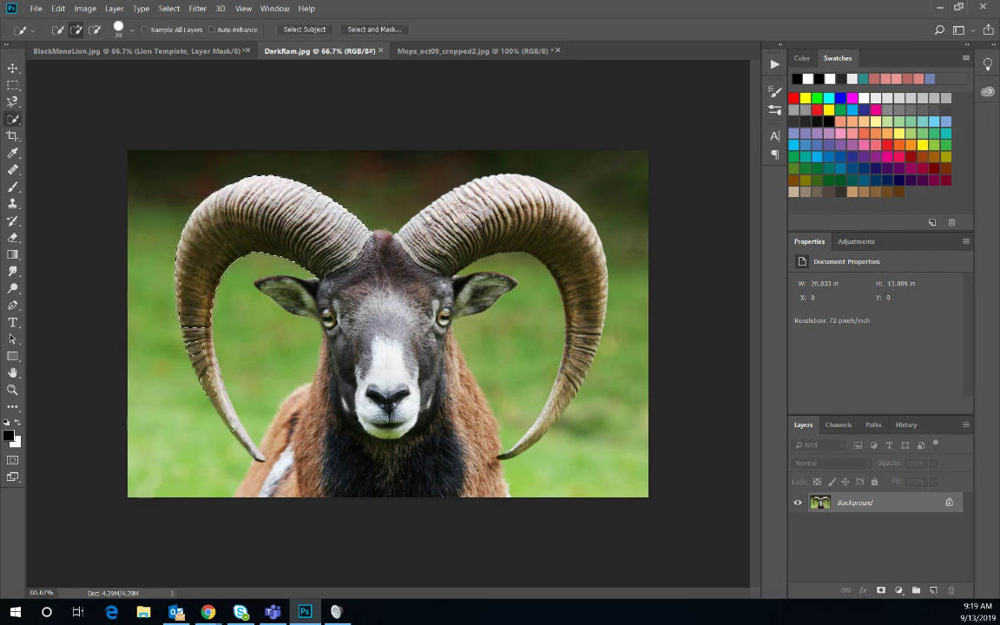
mouse_move(196, 331)
left_mouse_down()
mouse_move(204, 344)
mouse_move(187, 321)
left_mouse_up()
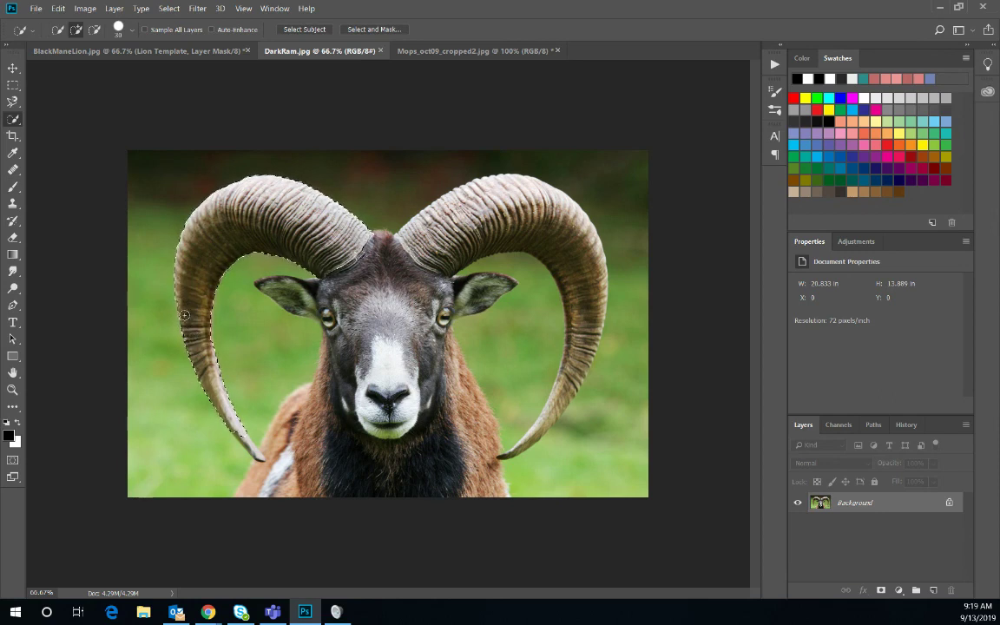
mouse_move(435, 204)
left_mouse_down()
mouse_move(486, 199)
mouse_move(550, 224)
left_mouse_up()
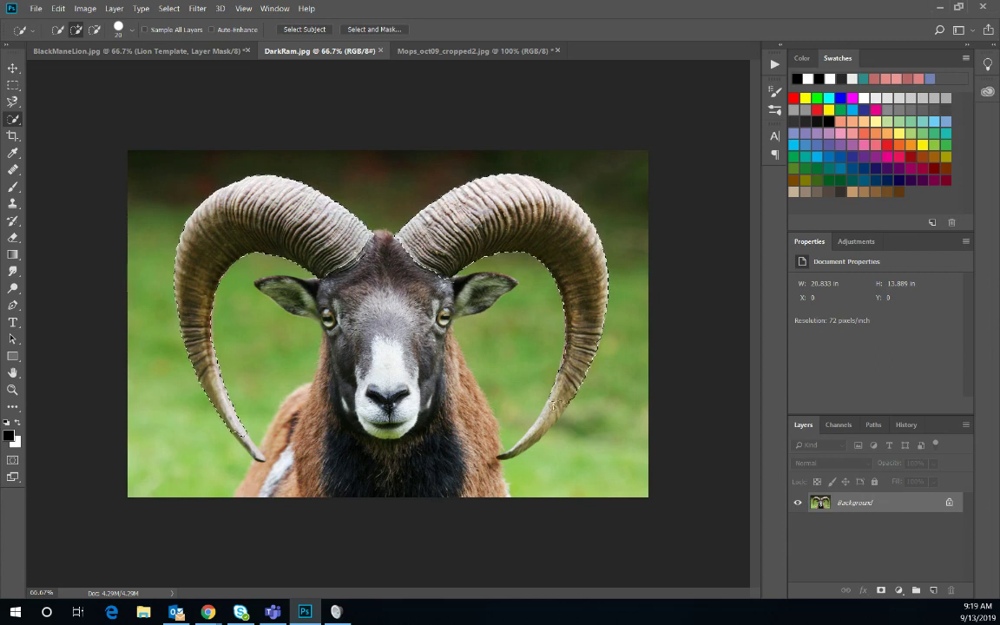
left_click_drag(543, 423, 525, 444)
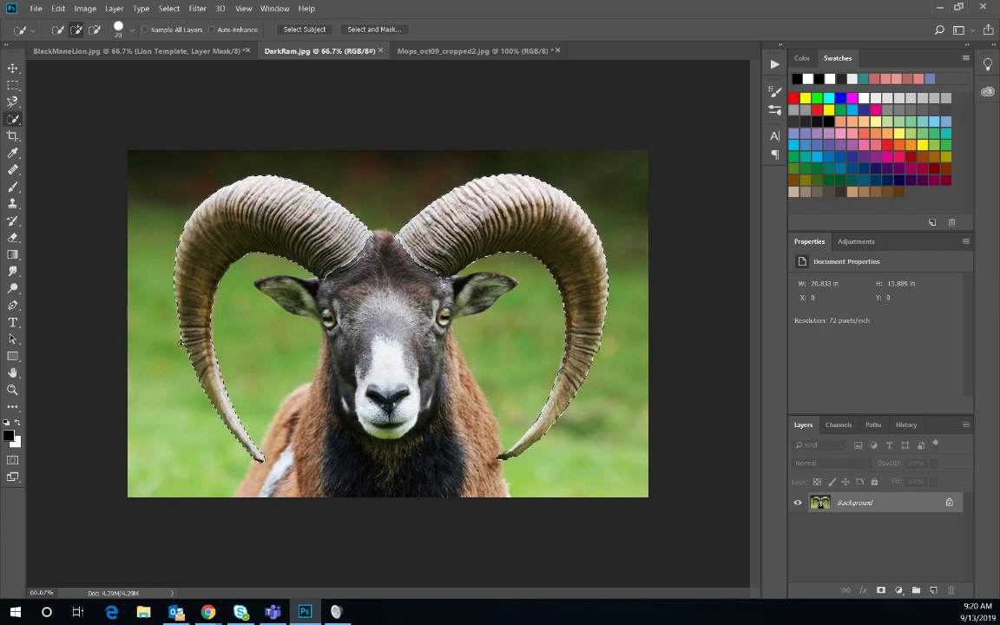
key("alt")
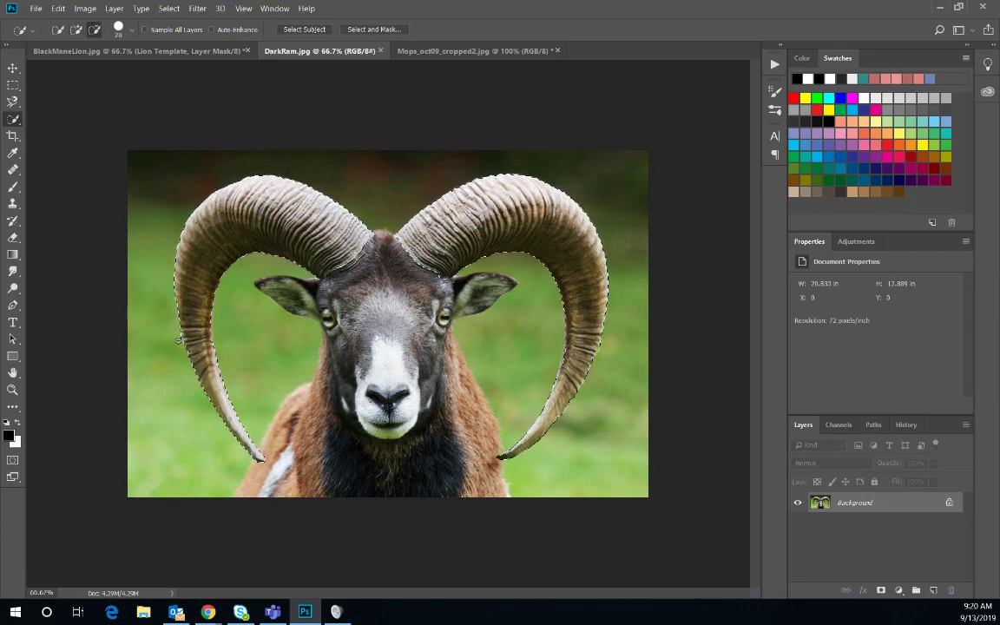
key("alt")
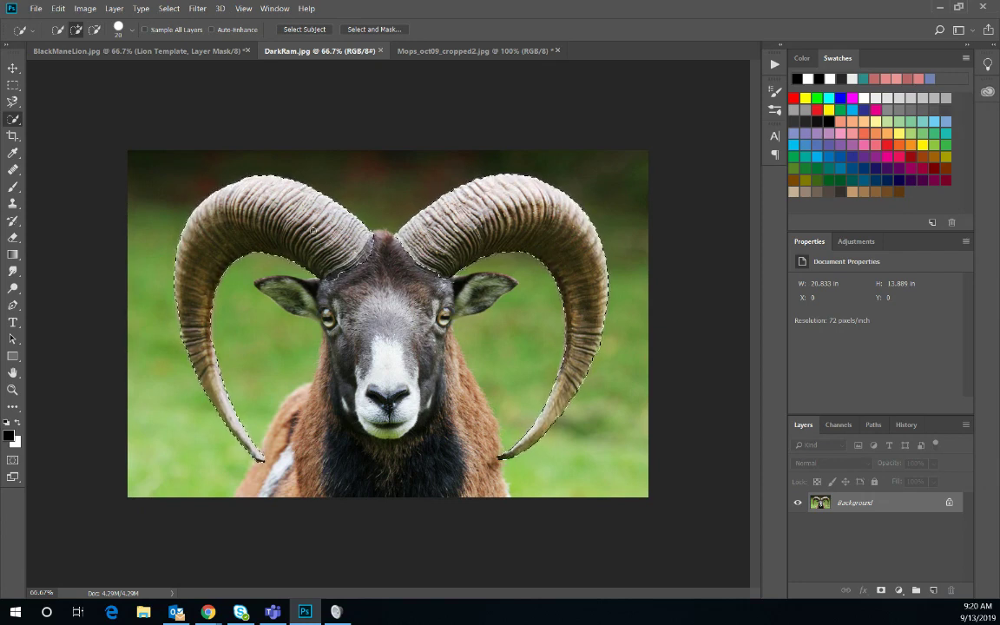
Refine the horn selection in Select and Mask with a 1 px edge radius, smoothing of 5 and edge shift of +5%.
left_click(395, 30)
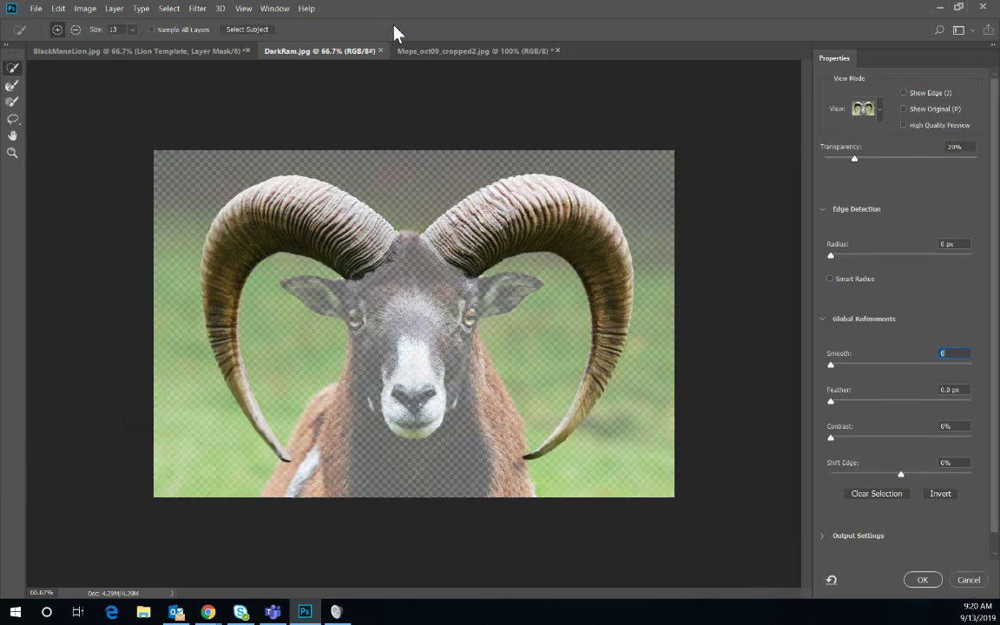
left_click(835, 255)
left_click(837, 365)
left_click_drag(837, 363, 839, 363)
left_click_drag(910, 476, 898, 476)
left_click(903, 475)
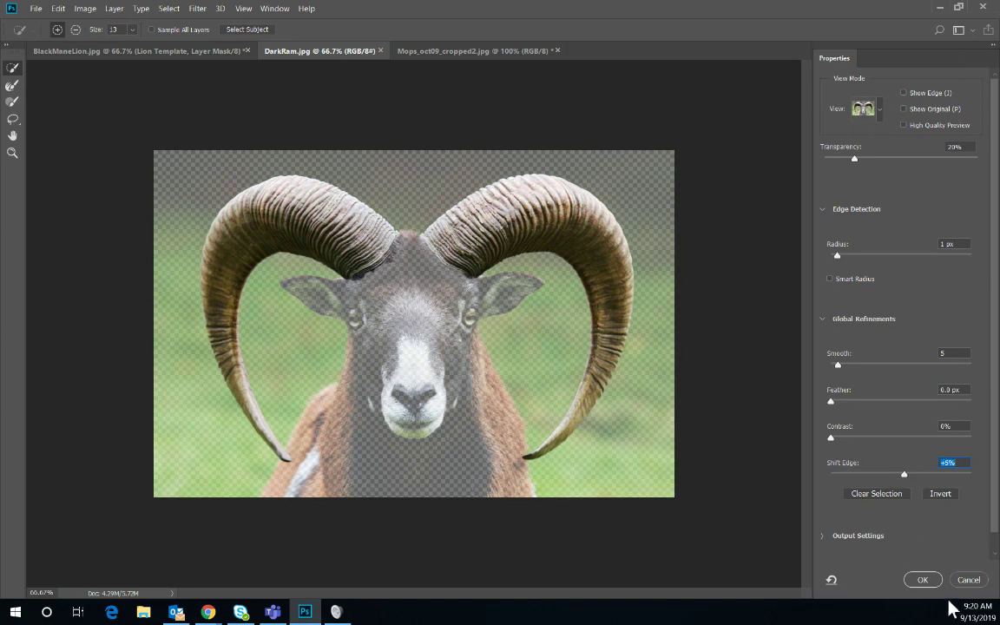
left_click(922, 580)
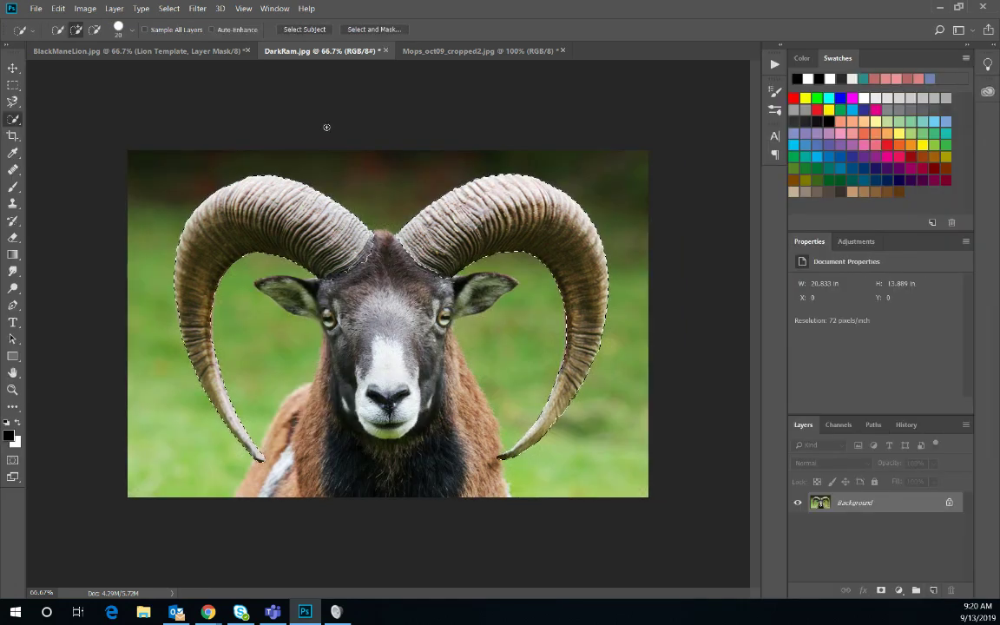
Paste the horns into BlackManeLion.jpg and scale them down to about 9.47 by 6.32 in on top of the lion's head.
left_click(182, 50)
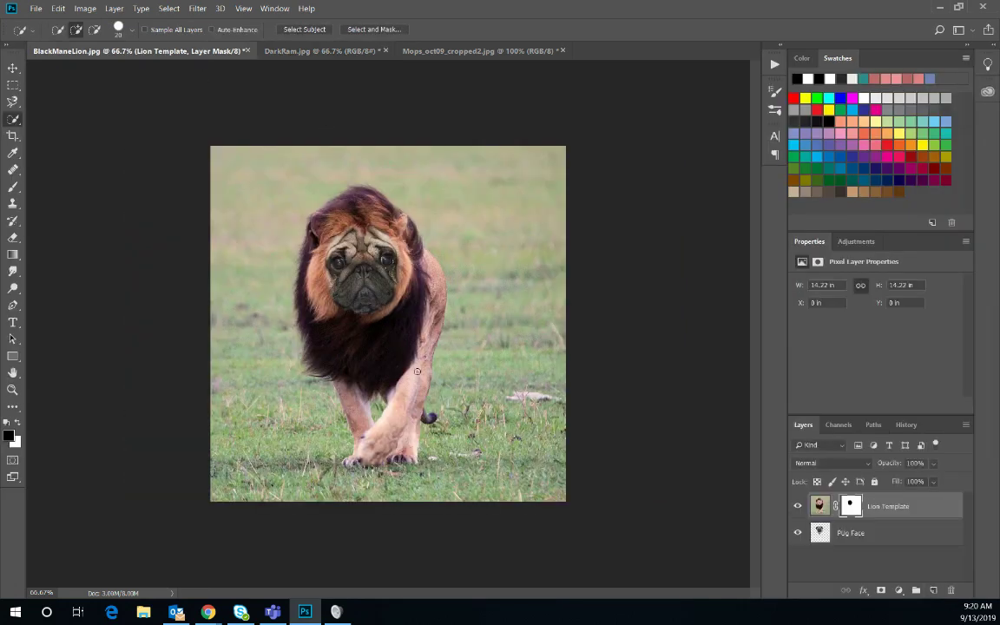
key("ctrl+v")
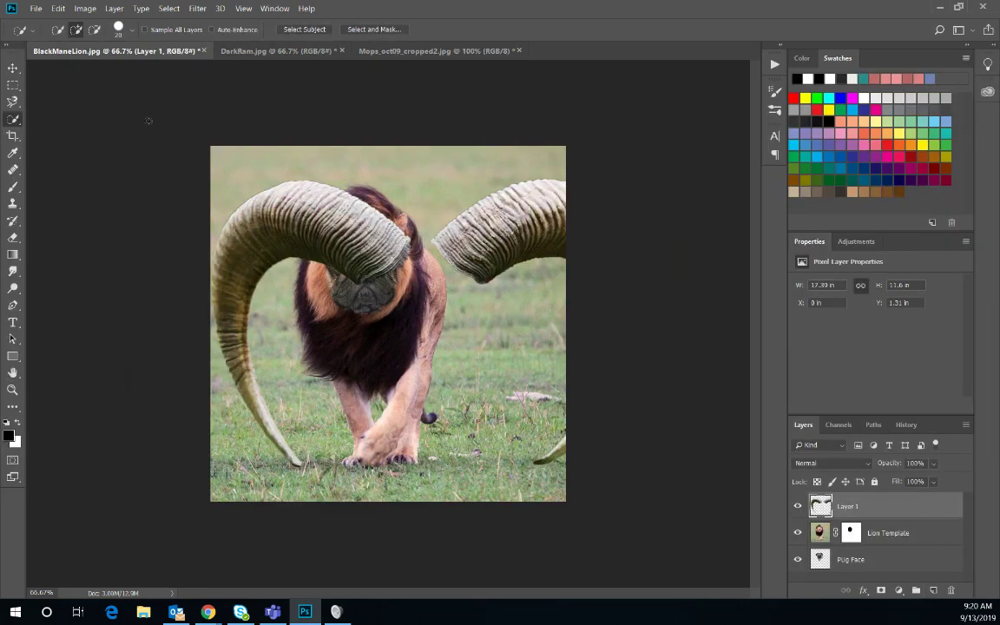
left_click(13, 68)
left_click_drag(511, 238, 442, 212)
key("ctrl+t")
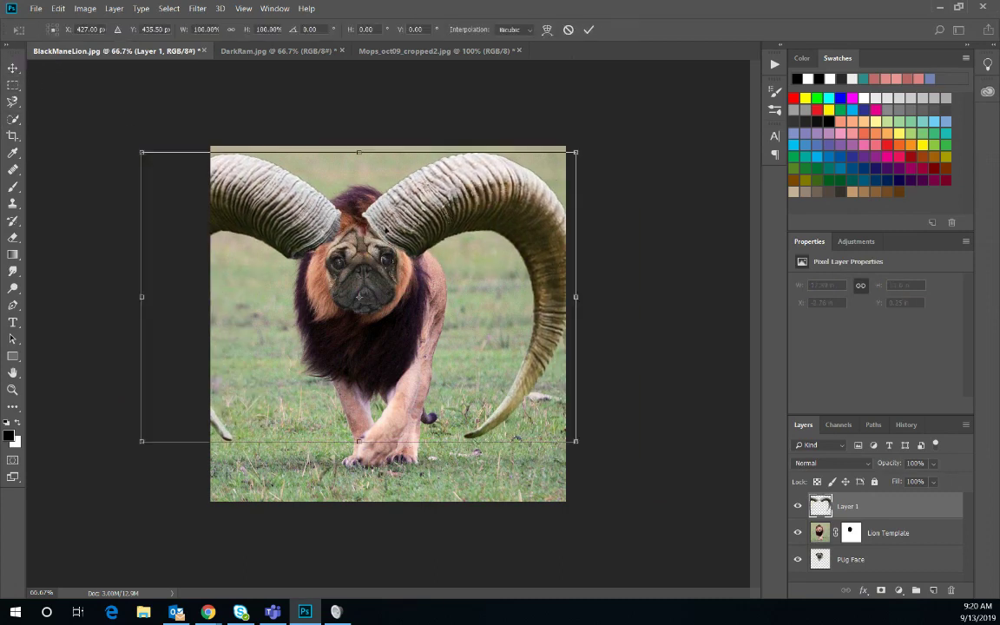
left_click_drag(142, 444, 340, 309)
left_click_drag(427, 218, 338, 217)
key("Return")
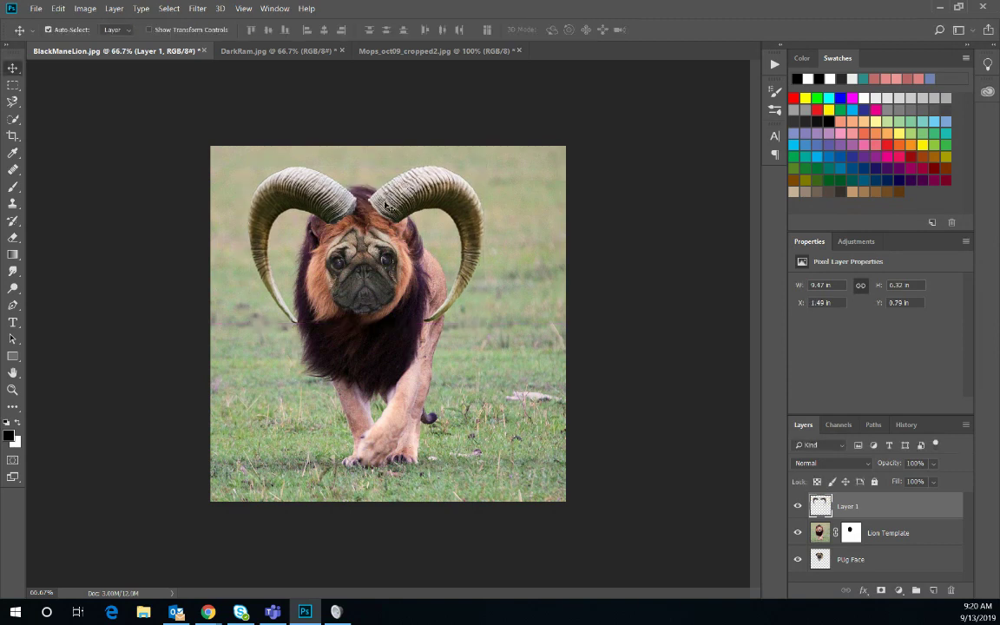
key("ctrl+a")
key("ctrl+d")
key("ctrl")
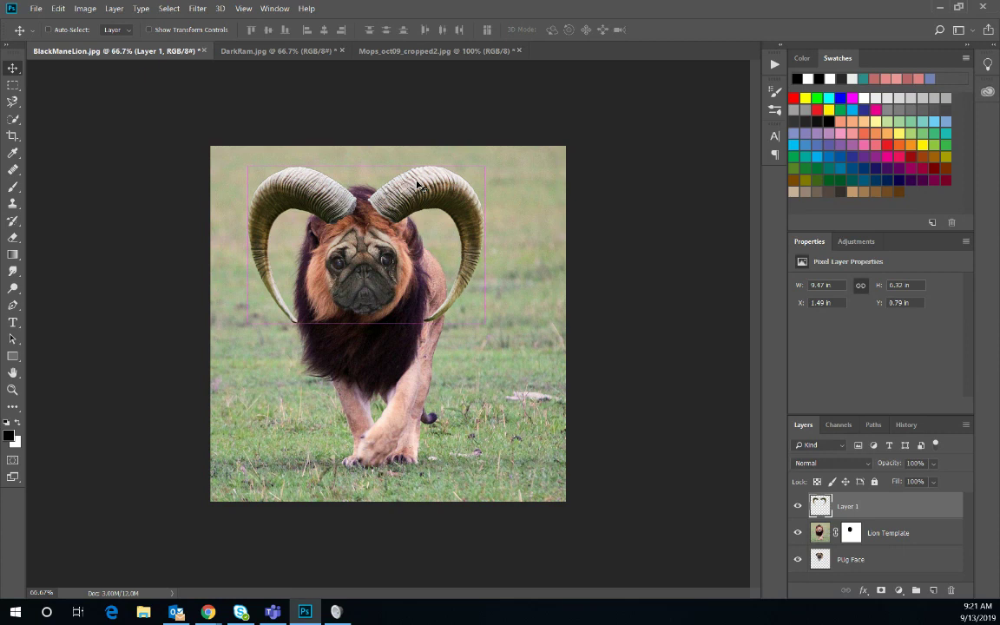
Free-transform the horns, narrowing, distorting and tilting them to about 8.51 by 6.54 in so they follow the angle of the head.
key("ctrl+t")
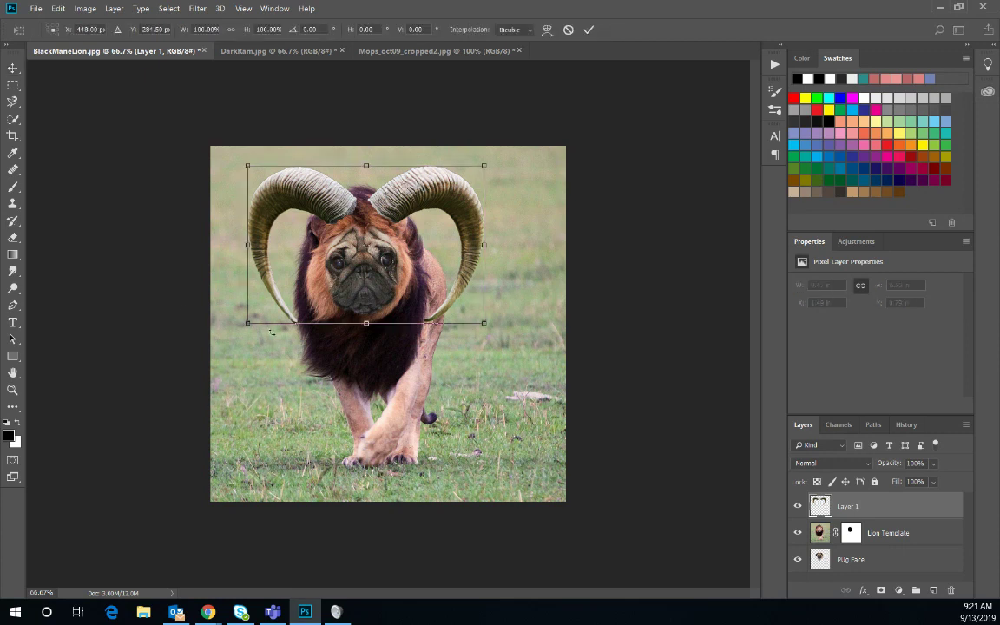
left_click_drag(244, 327, 253, 322)
left_click_drag(330, 198, 318, 204)
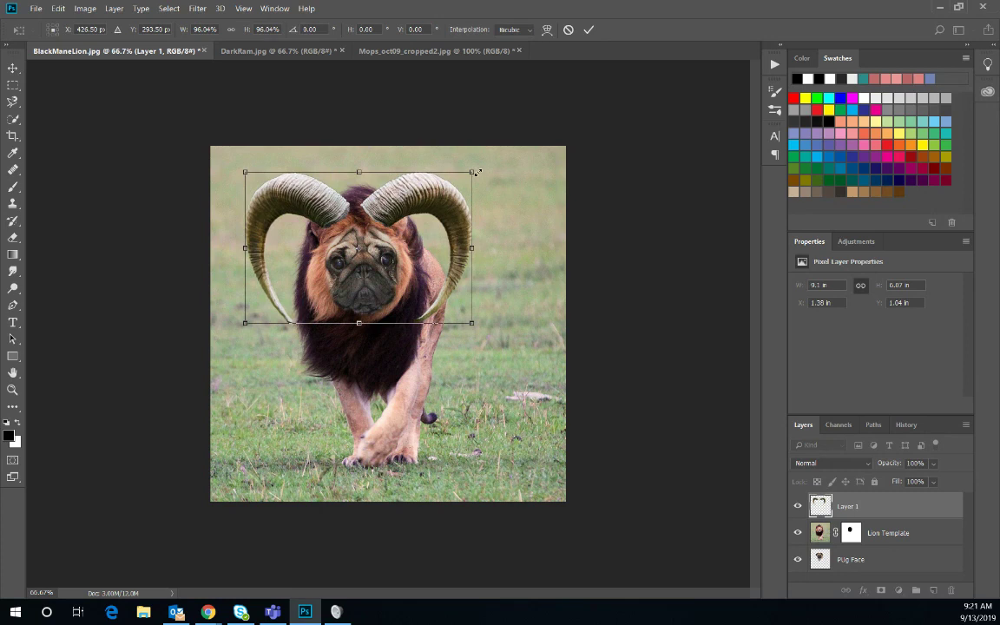
left_click_drag(471, 173, 462, 172)
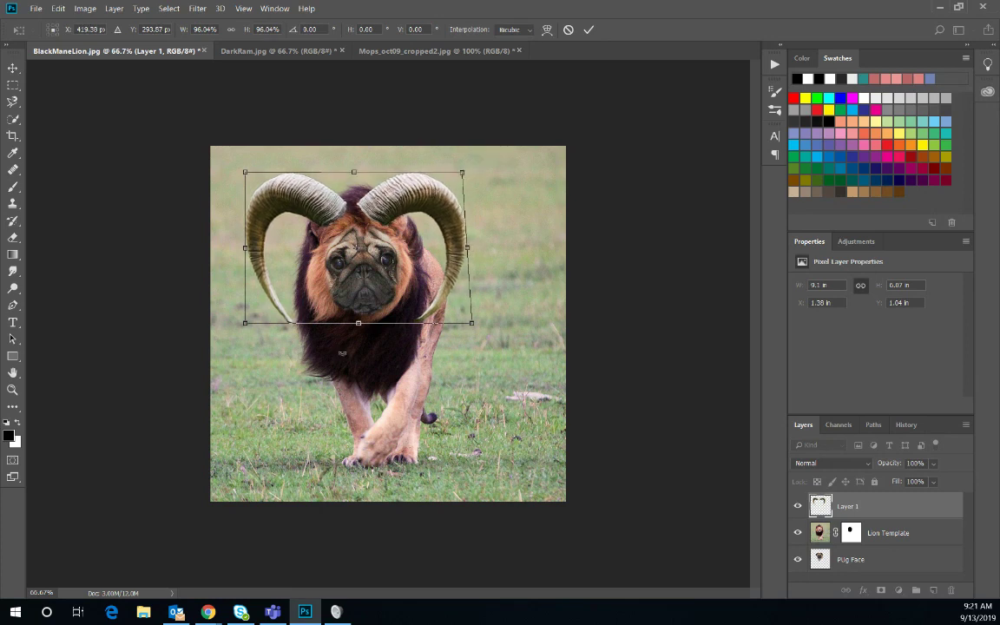
left_click_drag(469, 327, 459, 327)
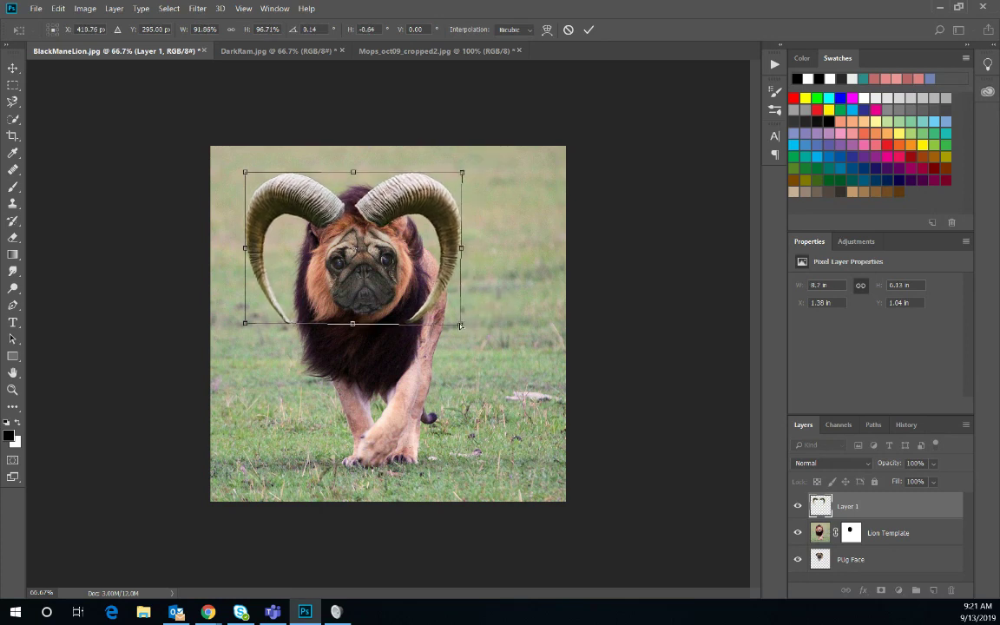
left_click_drag(378, 199, 383, 200)
left_click_drag(251, 172, 254, 165)
left_click_drag(257, 325, 258, 326)
left_click_drag(446, 198, 467, 156)
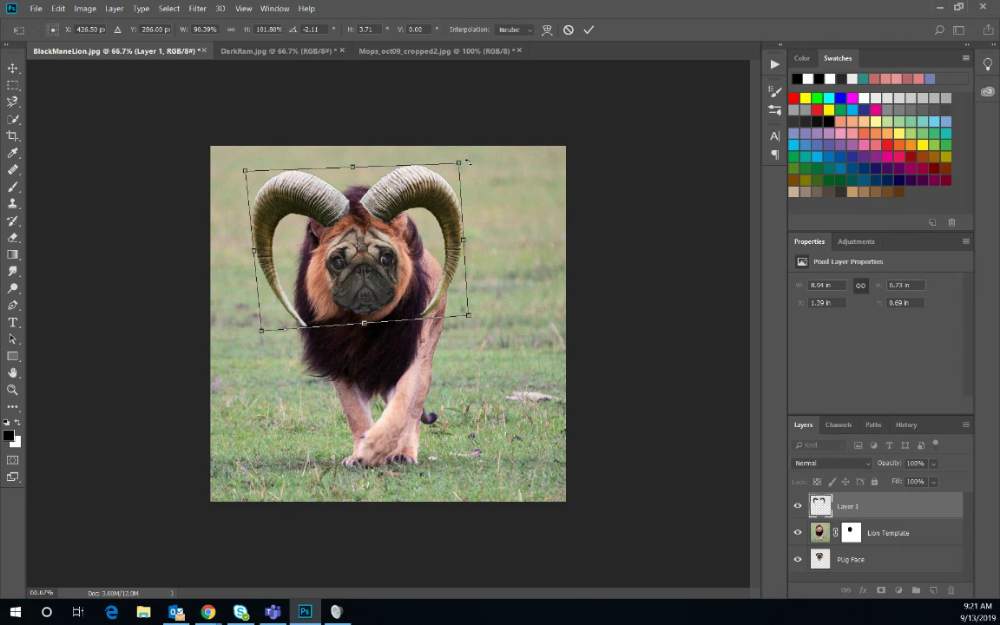
left_click_drag(387, 204, 394, 204)
key("Return")
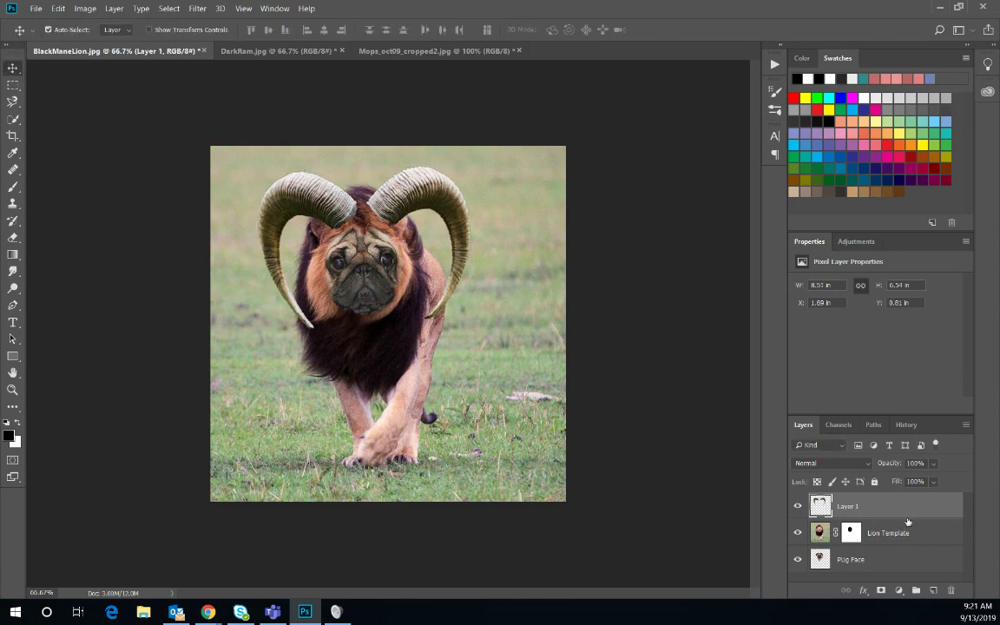
Place the horn layer directly beneath Lion Template and select both horns with the Quick Selection tool while the lion is temporarily hidden.
left_click_drag(903, 516, 903, 555)
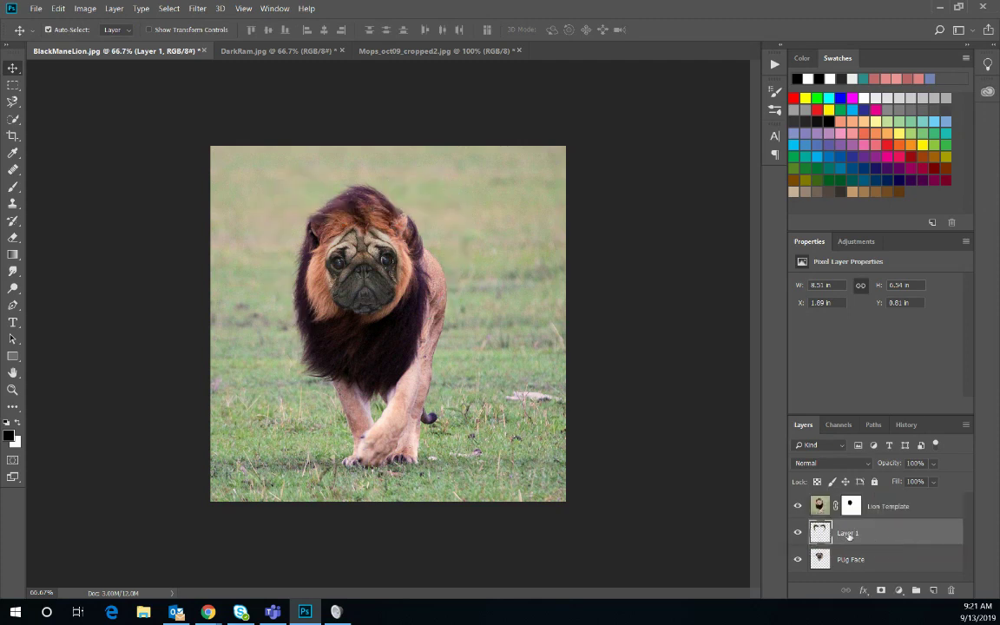
left_click(798, 507)
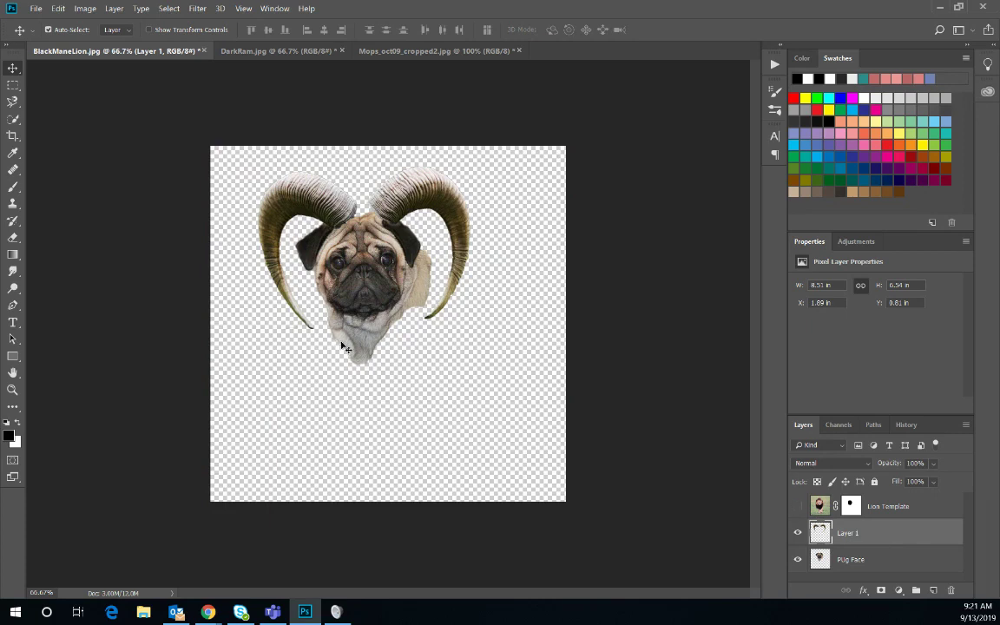
left_click(13, 119)
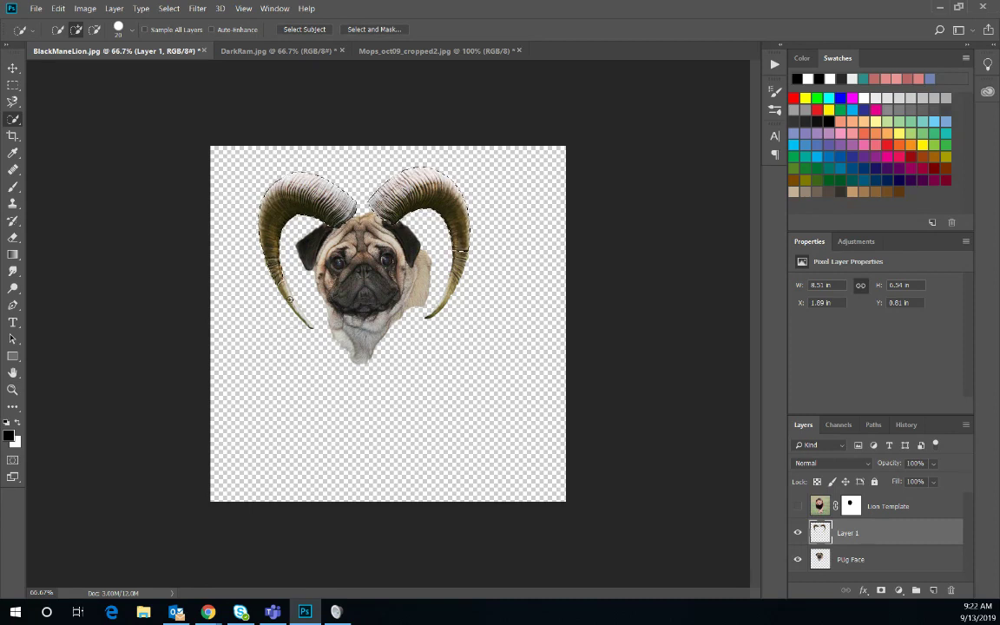
left_click_drag(280, 296, 311, 327)
left_click(374, 31)
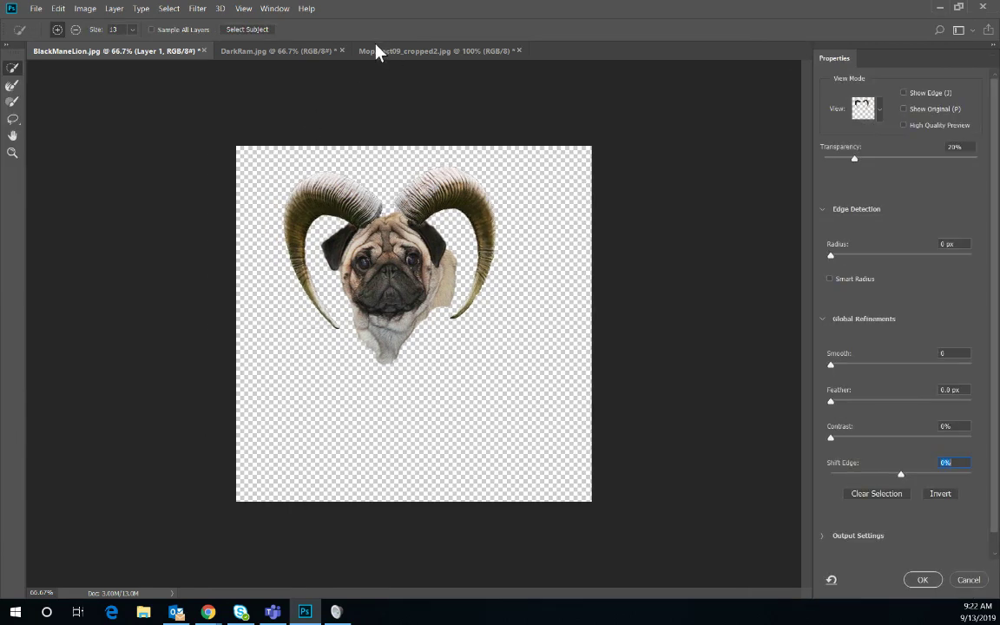
left_click(931, 580)
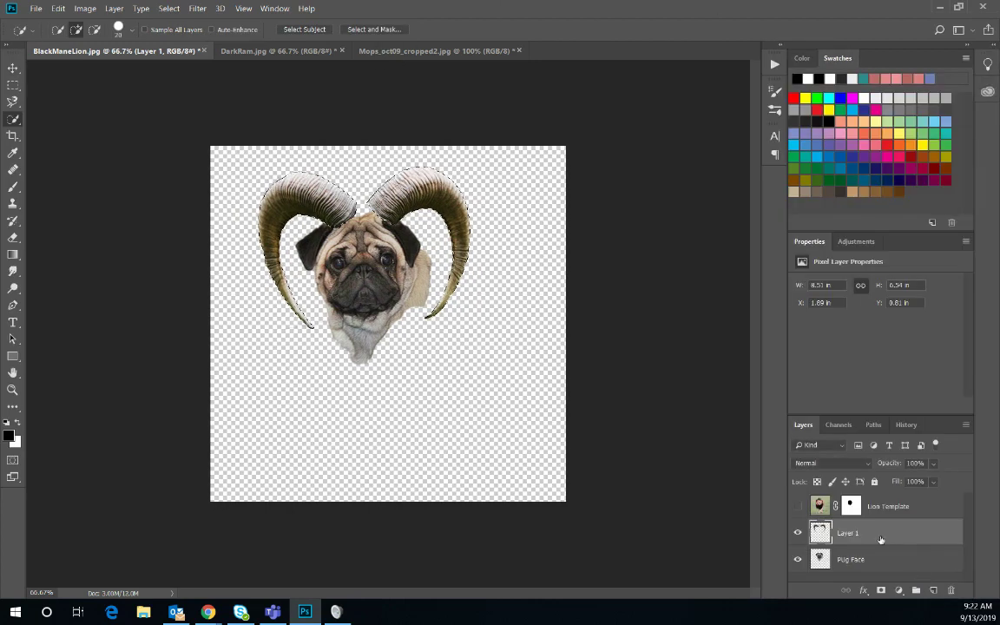
left_click(797, 506)
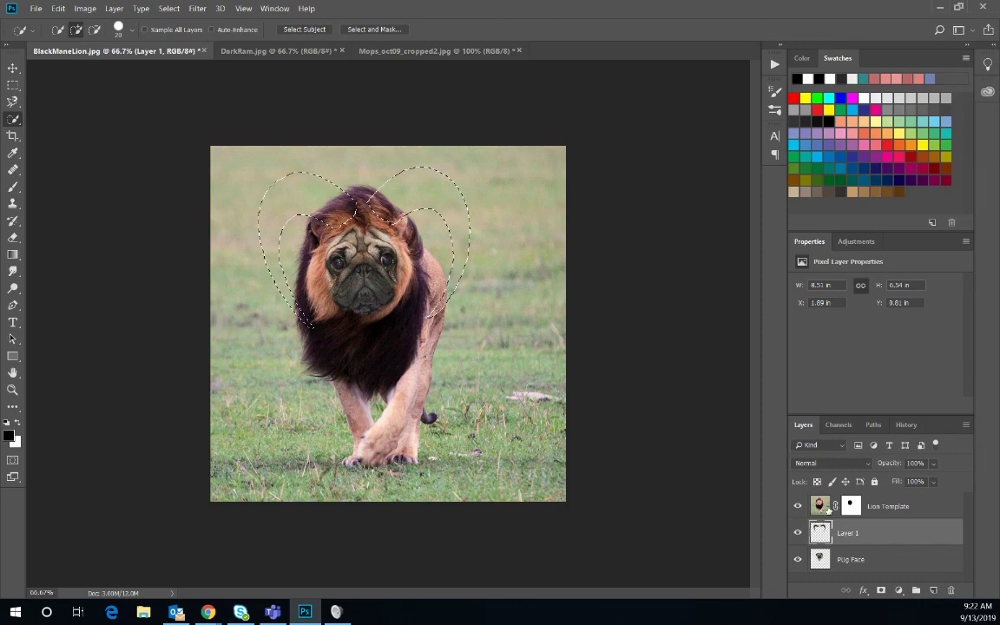
Brush black inside the horn selection on the Lion Template mask, enlarging the brush to 100, to reveal both horns completely.
left_click(852, 506)
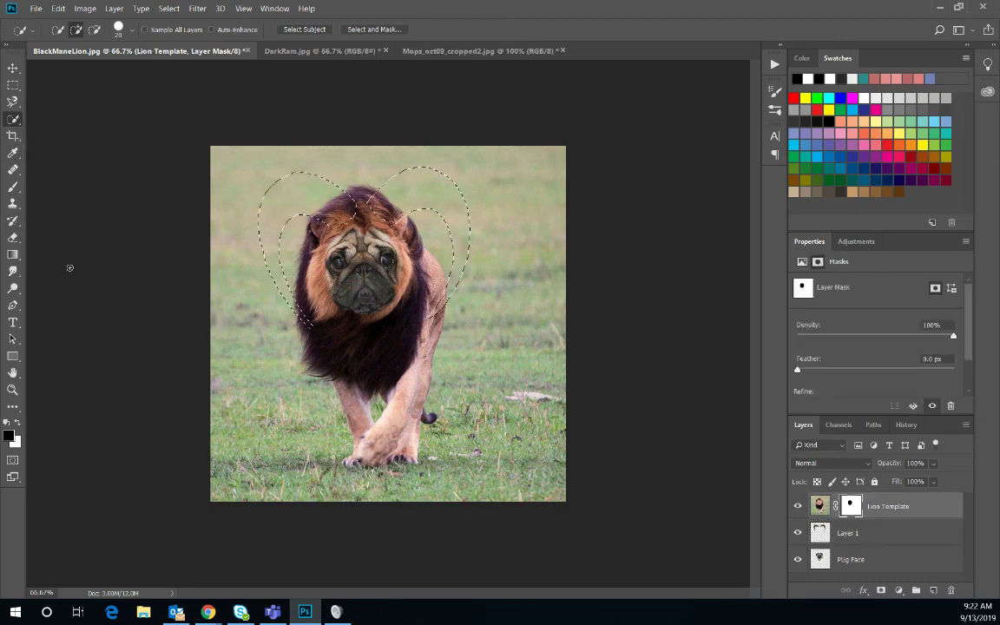
key("b")
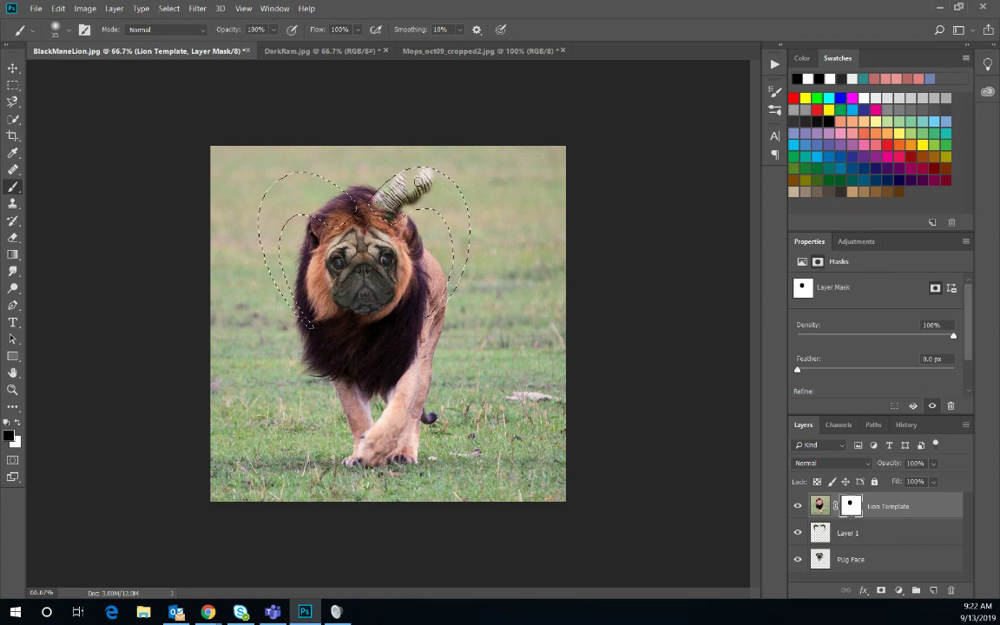
left_click_drag(423, 175, 419, 174)
key("bracketright")
key("bracketright")
key("bracketright")
key("bracketright")
key("bracketright")
key("bracketright")
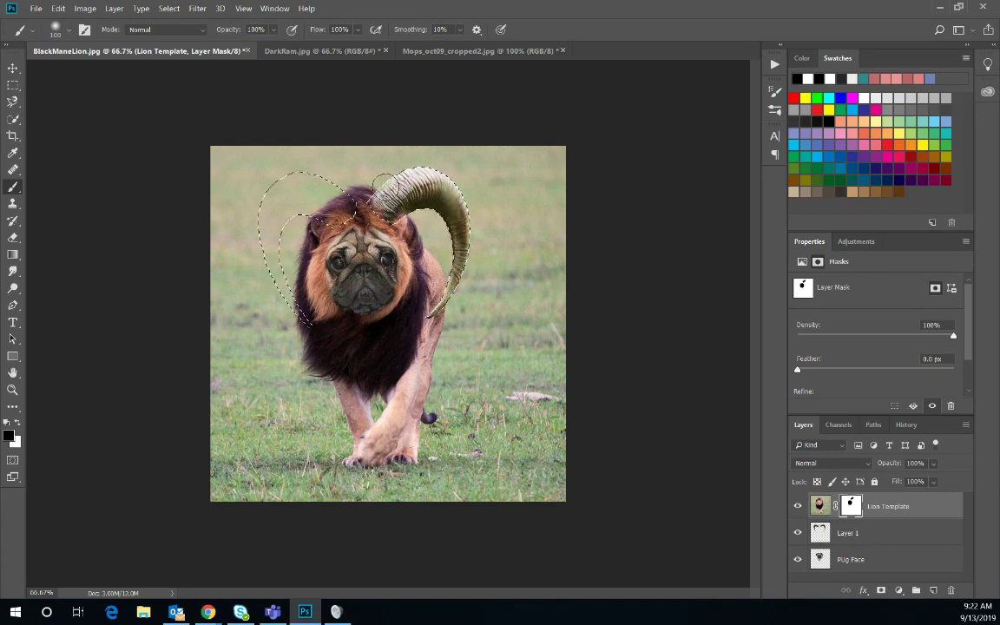
left_click_drag(402, 206, 394, 204)
left_click_drag(327, 181, 324, 178)
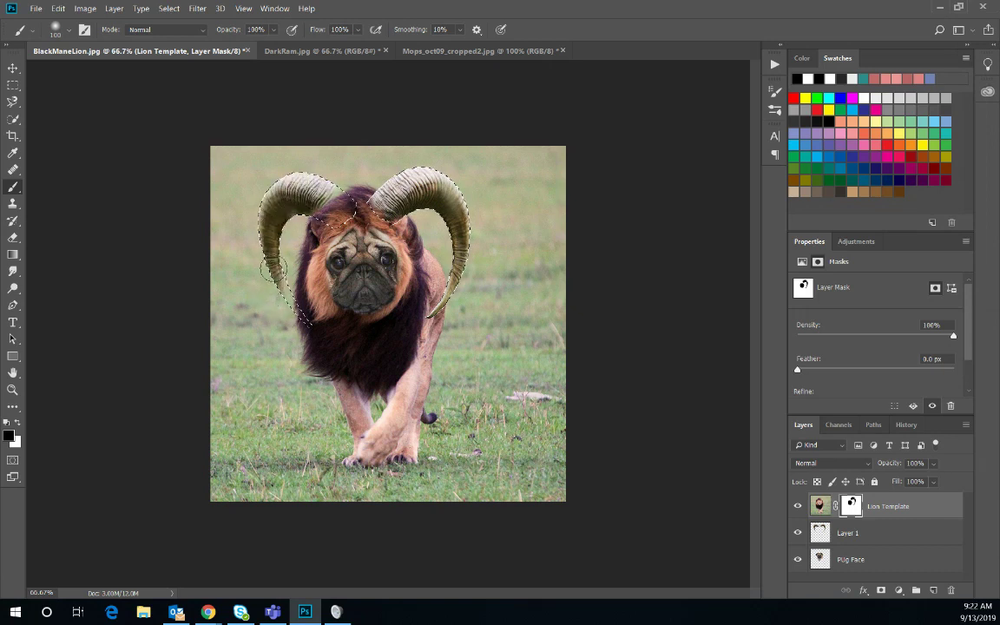
left_click_drag(292, 173, 339, 183)
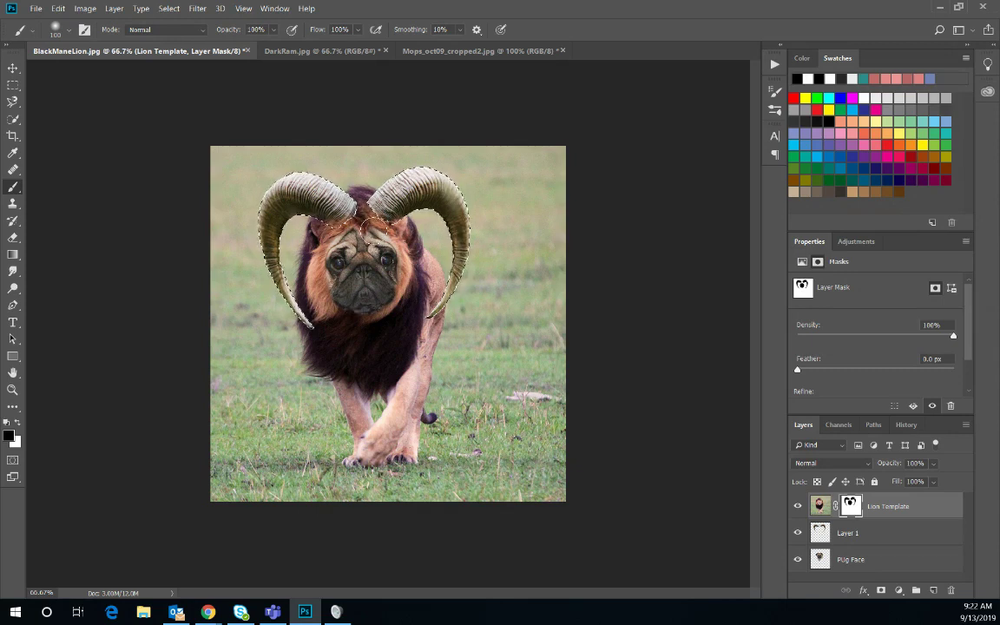
Brush white at size 60 on the mask to bring mane back over the horn base, and deselect the horns.
key("x")
key("[")
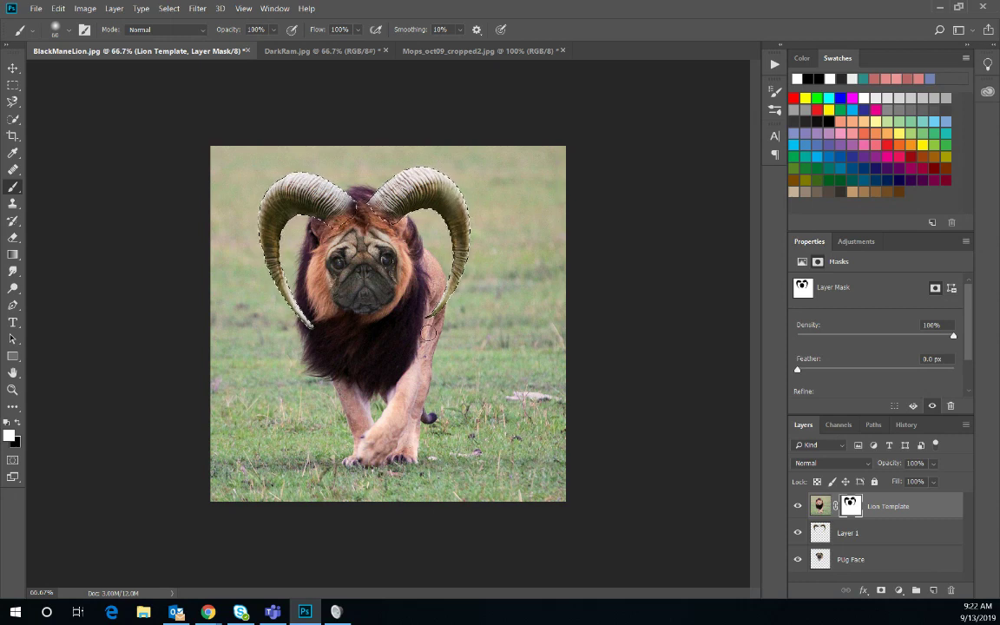
key("ctrl+d")
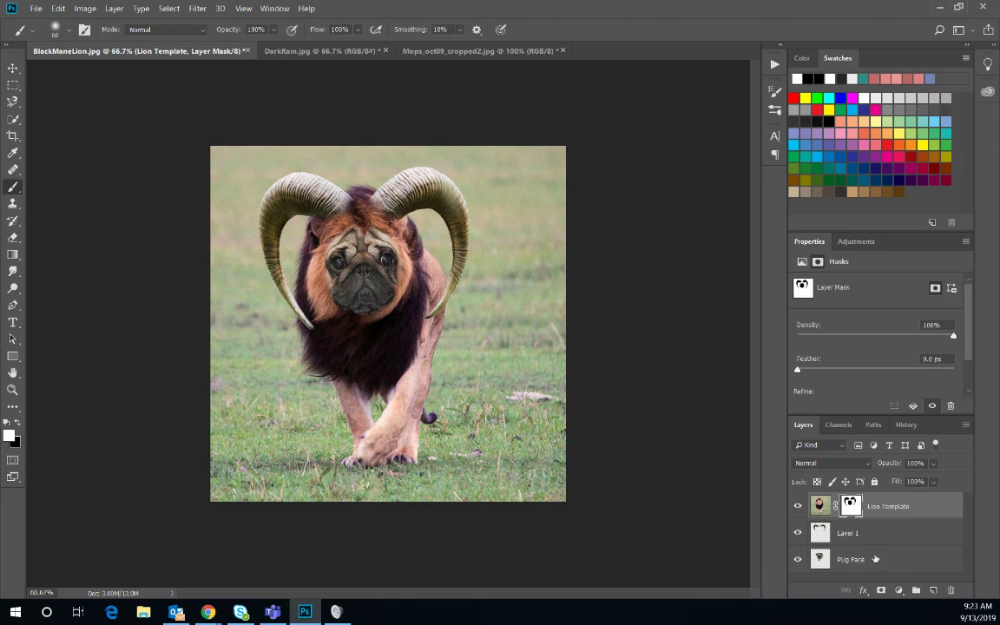
Add a Hue/Saturation adjustment layer above the PUg Face layer with the hue set to -25.
left_click(880, 559)
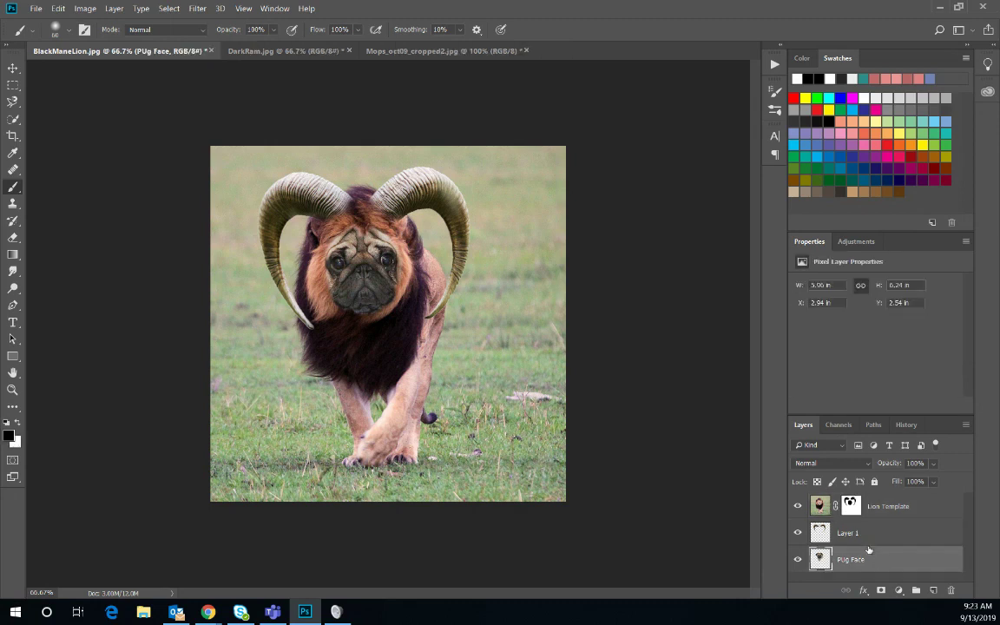
left_click(901, 591)
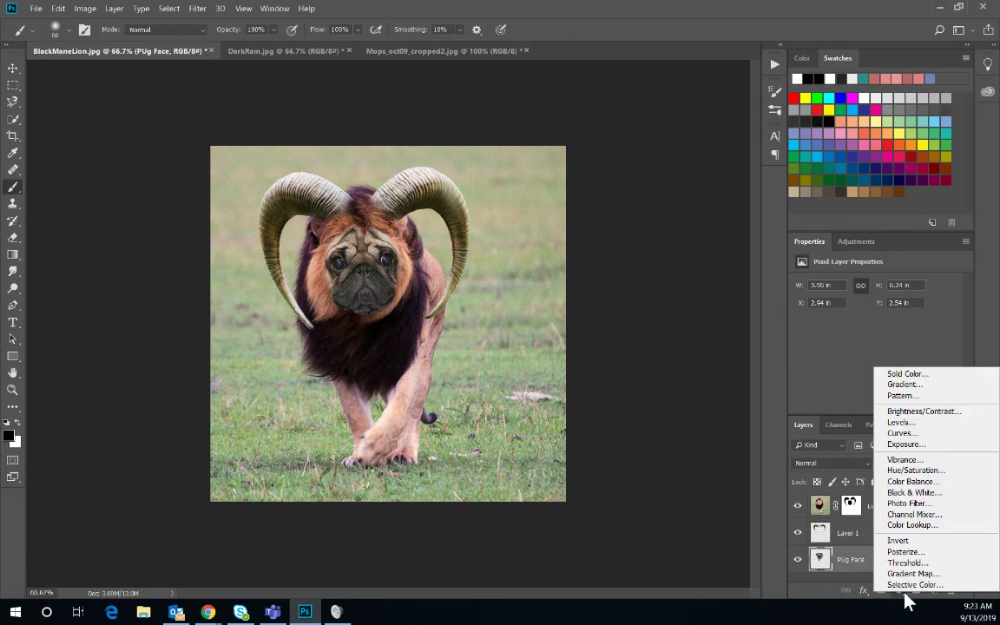
left_click(948, 476)
left_click(876, 333)
mouse_move(876, 333)
left_mouse_down()
mouse_move(890, 333)
mouse_move(858, 333)
left_mouse_up()
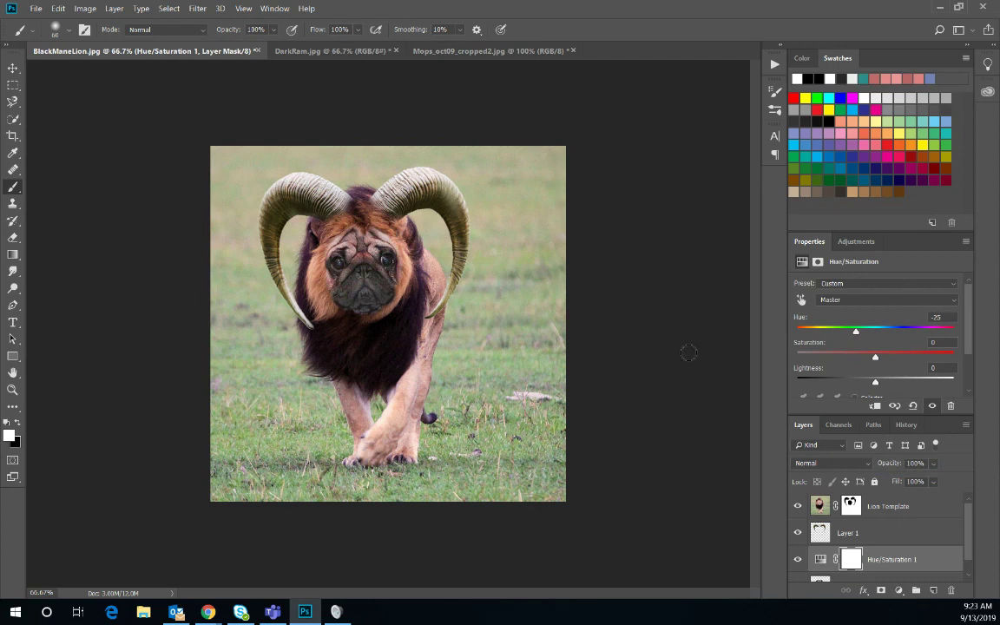
scroll(906, 570, "down", 1)
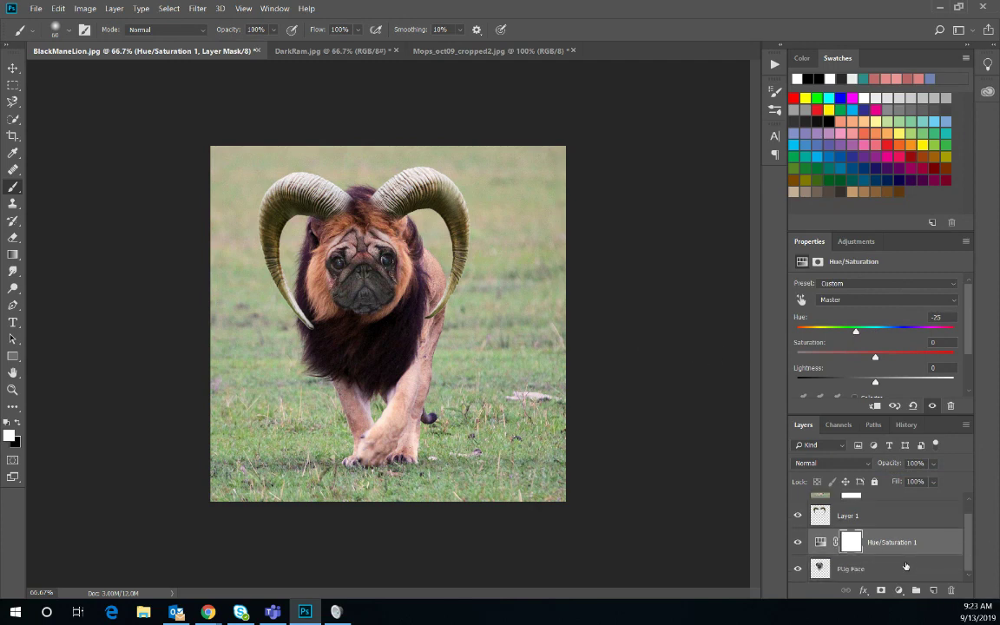